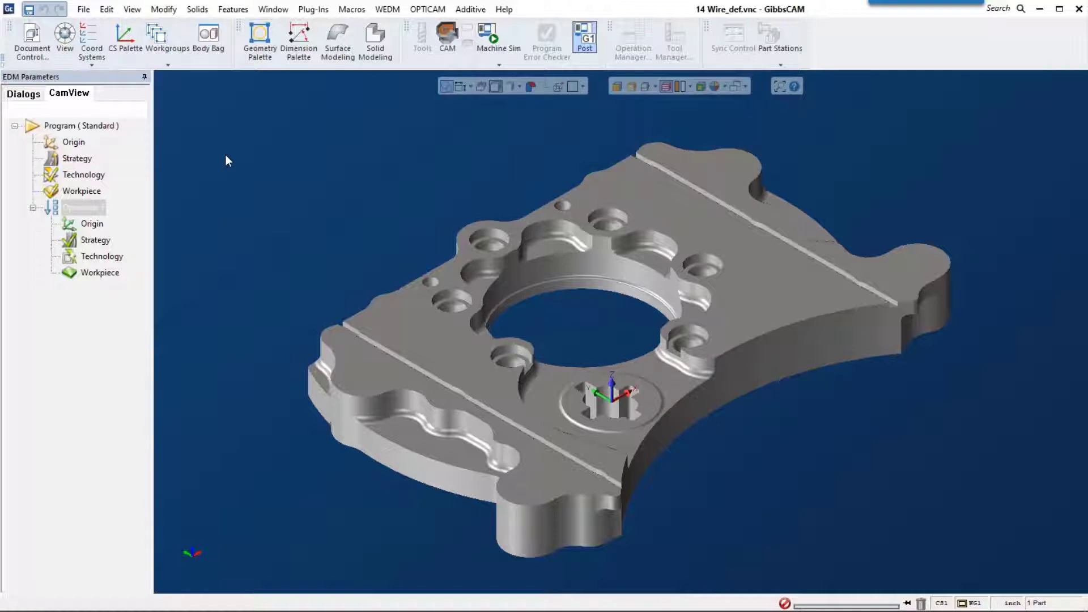
click(89, 208)
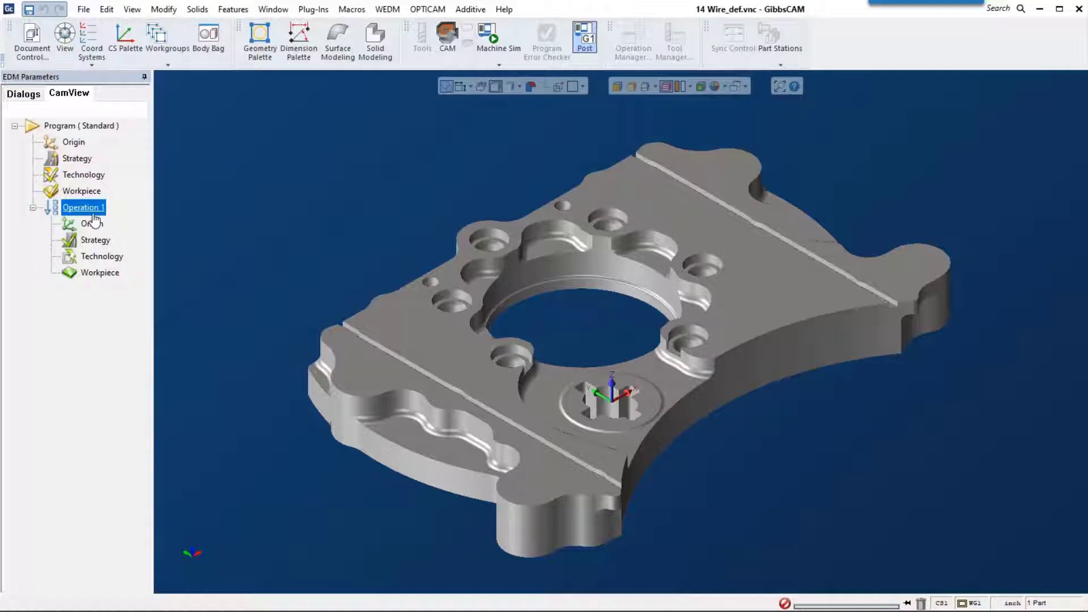
right_click(90, 210)
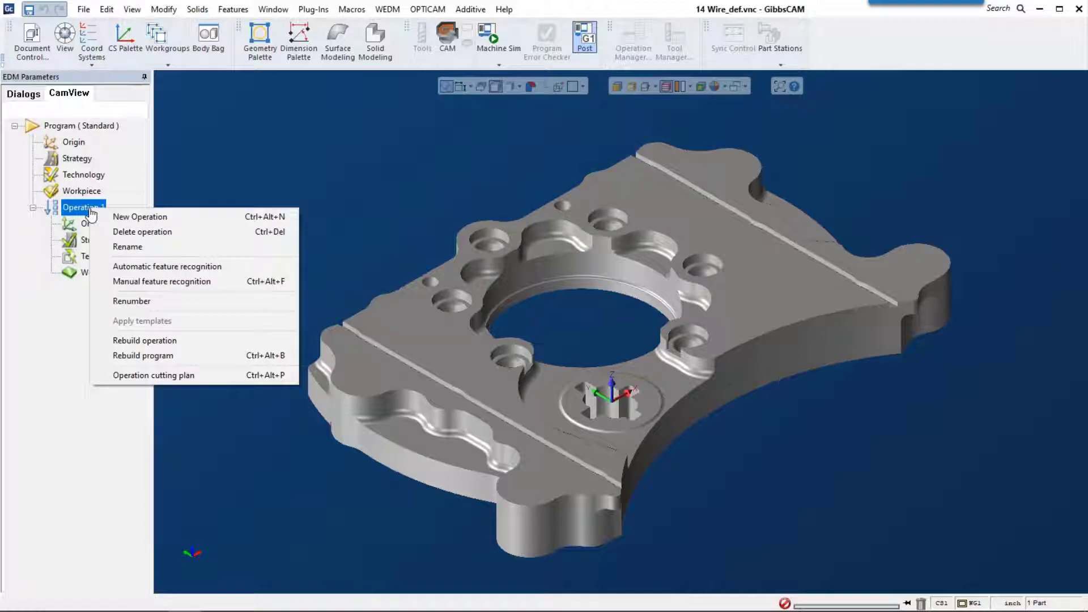
click(229, 283)
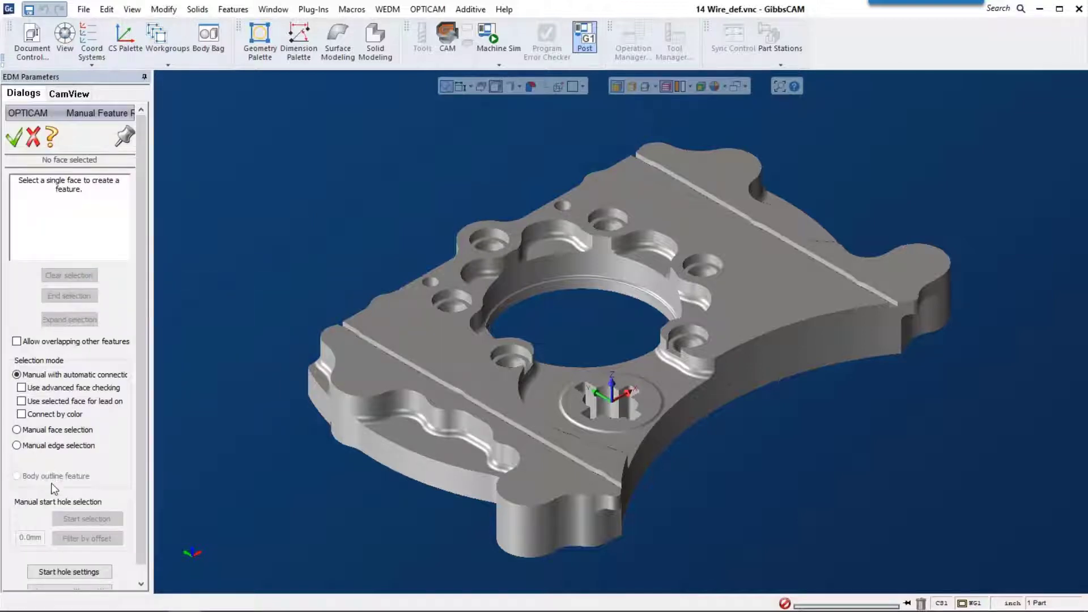
click(67, 445)
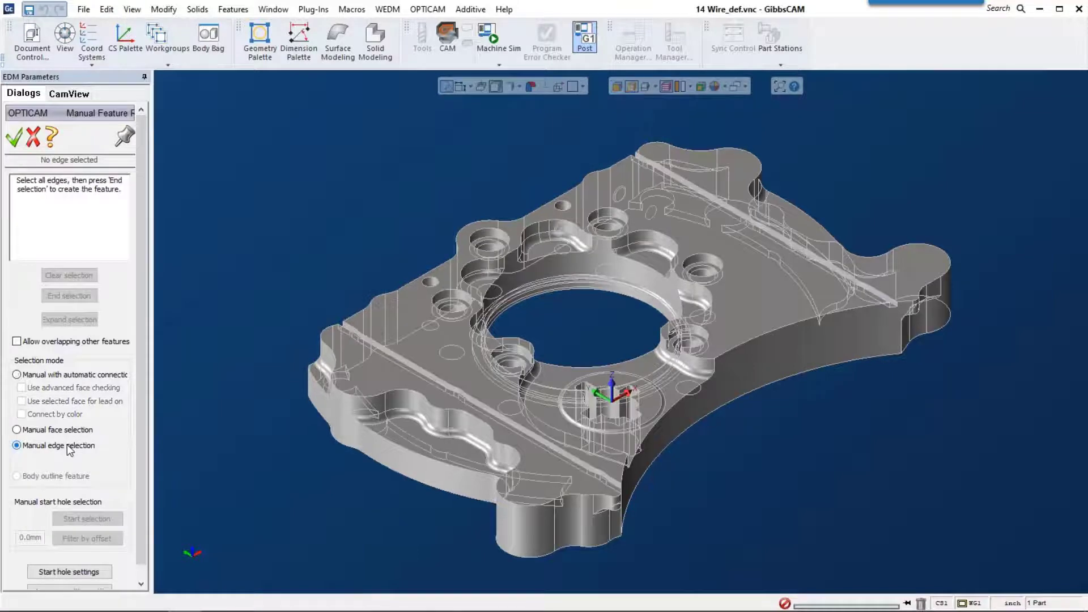
click(68, 430)
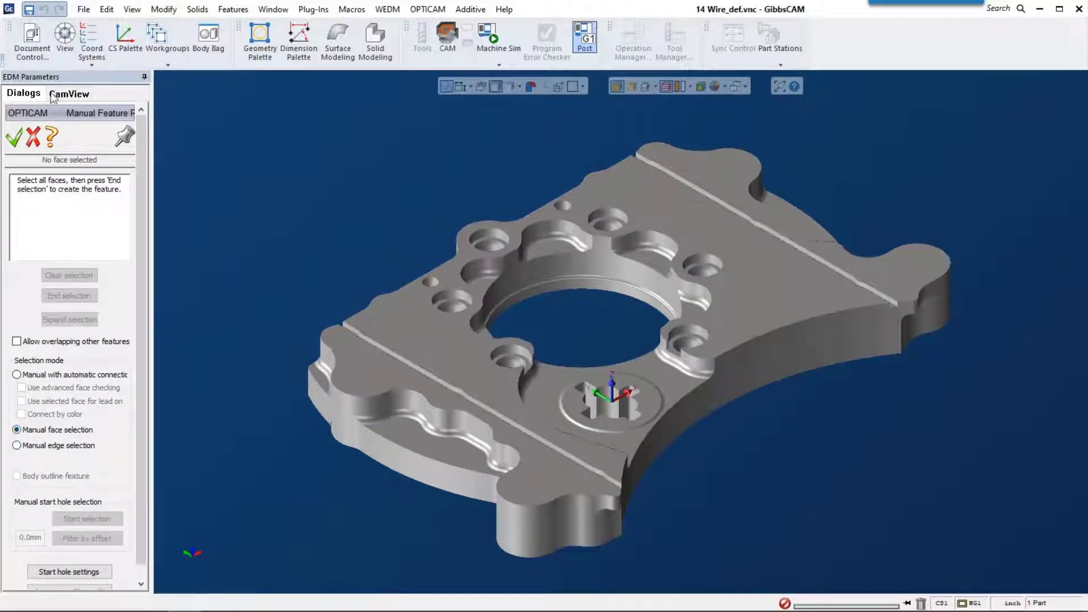
click(35, 141)
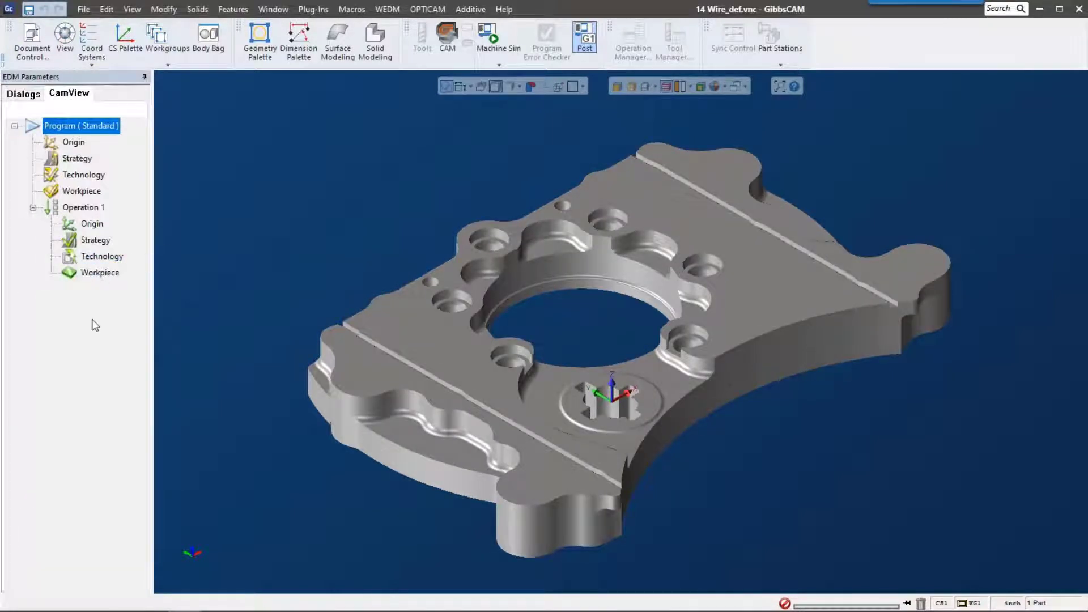
Step: Run automatic feature recognition on Operation 1 for both external and internal features
right_click(61, 209)
click(166, 269)
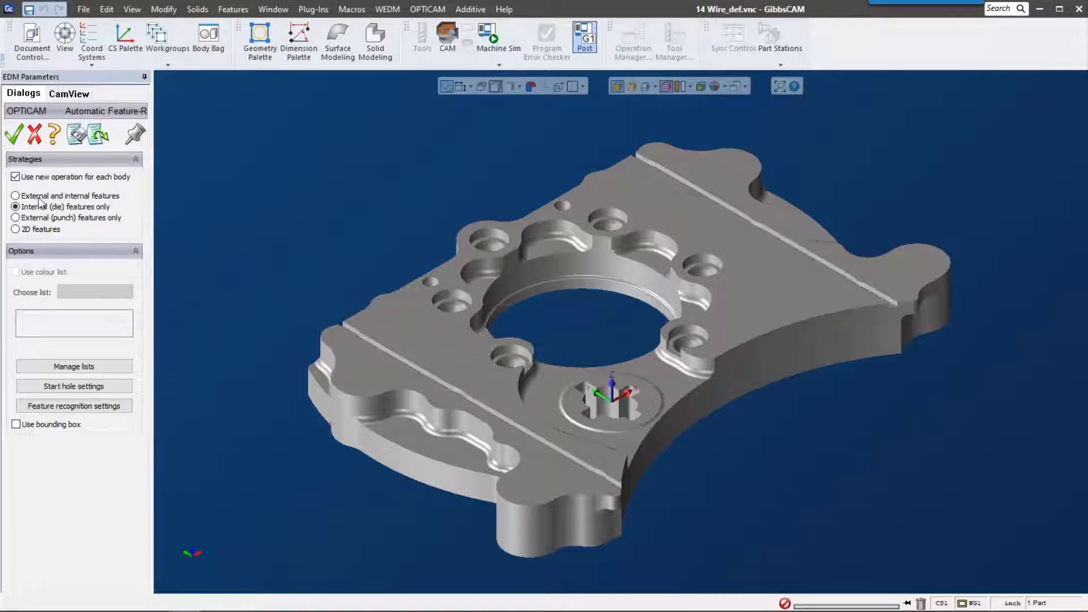
click(39, 197)
click(13, 136)
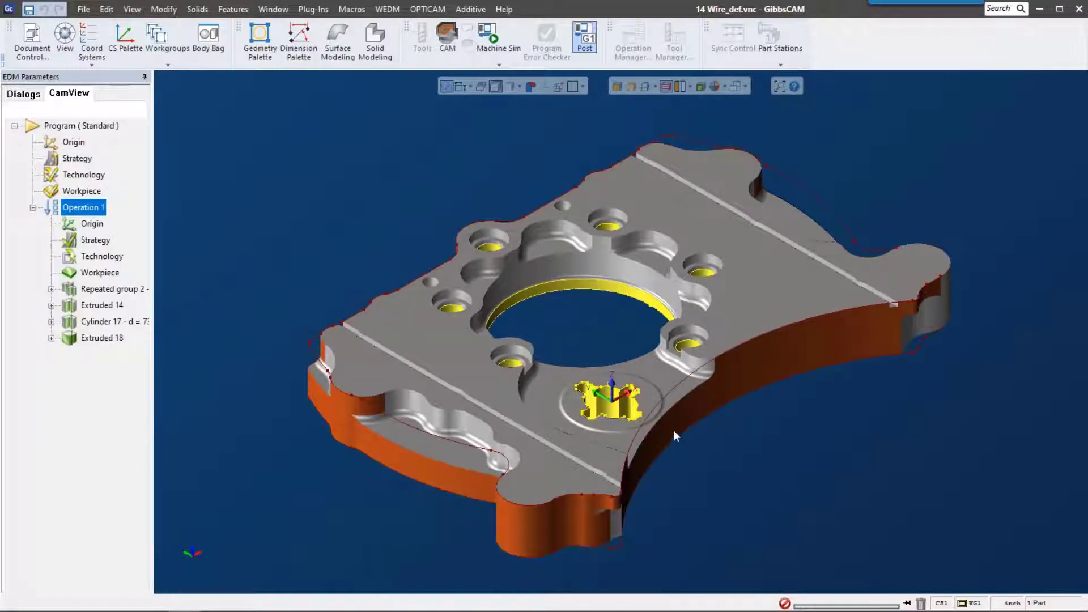
Step: Disable the Repeated group 2, Cylinder 17 and Extruded 18 features, leaving only Extruded 14 active in Operation 1
click(105, 289)
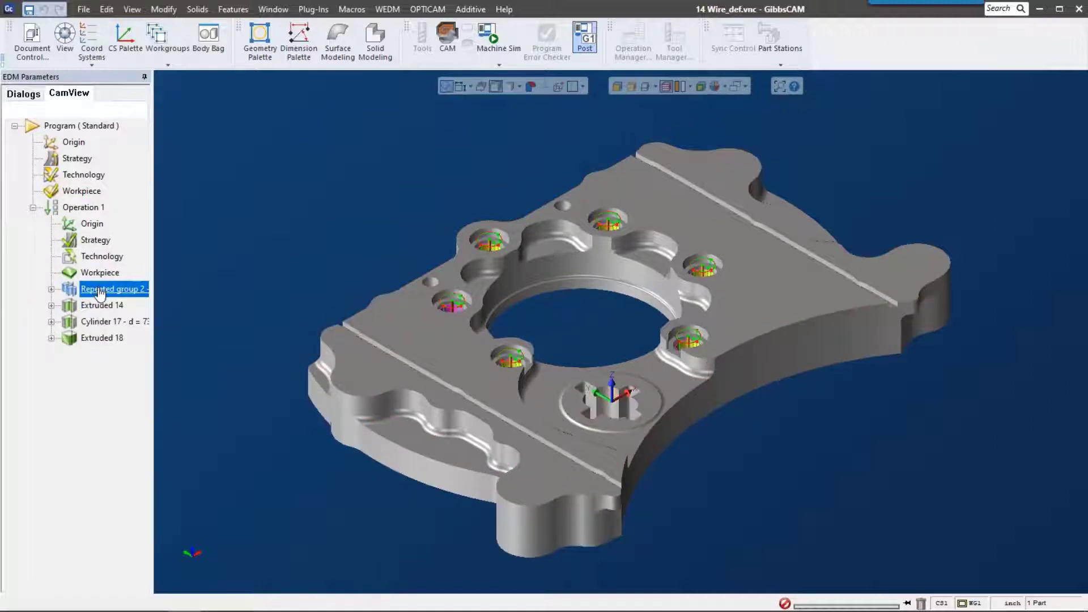
click(102, 305)
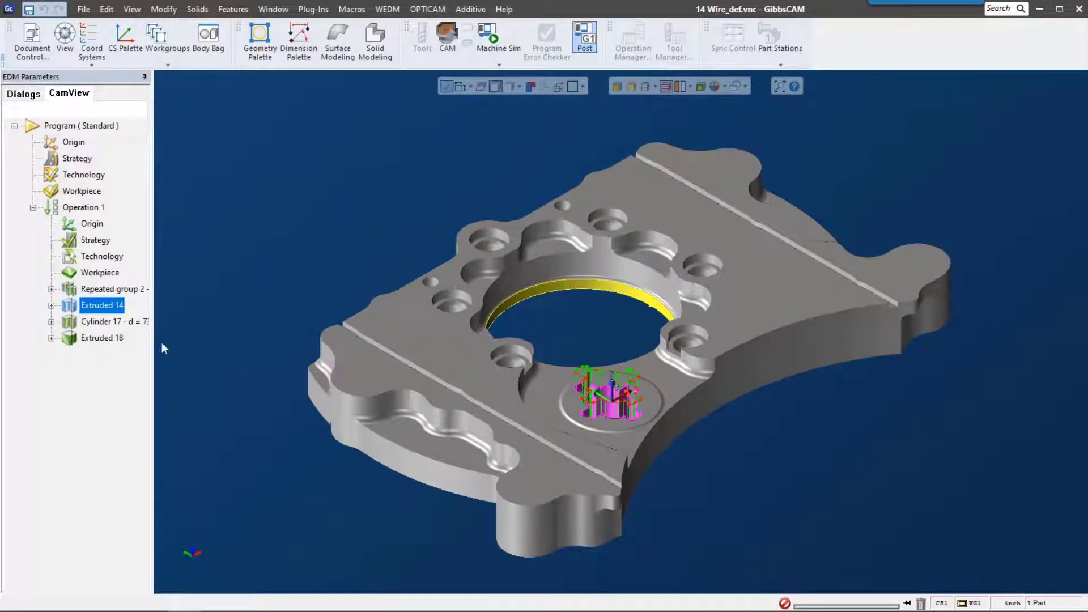
click(101, 321)
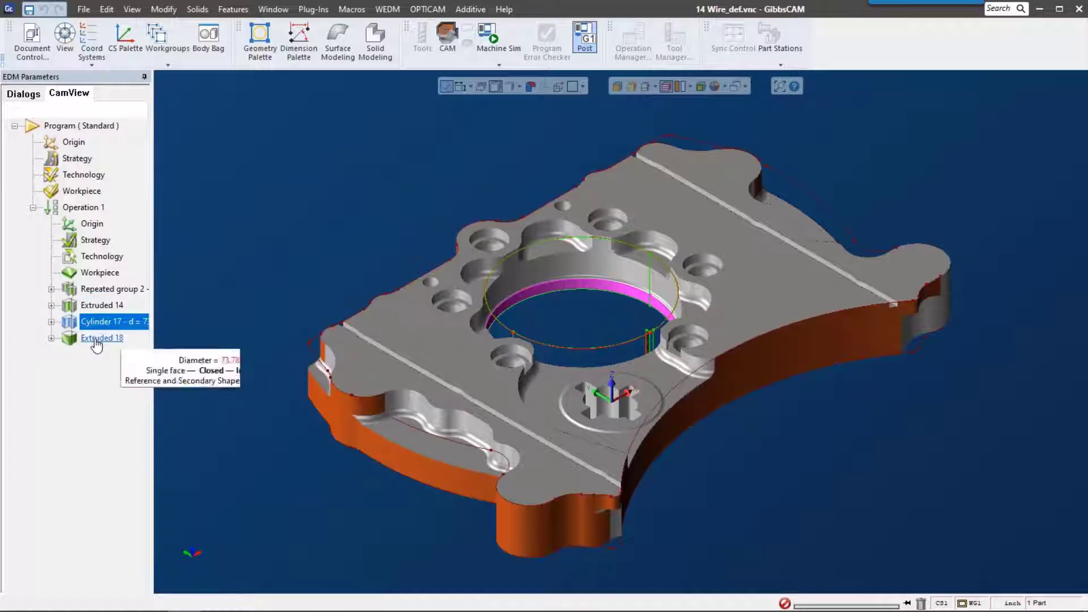
click(97, 340)
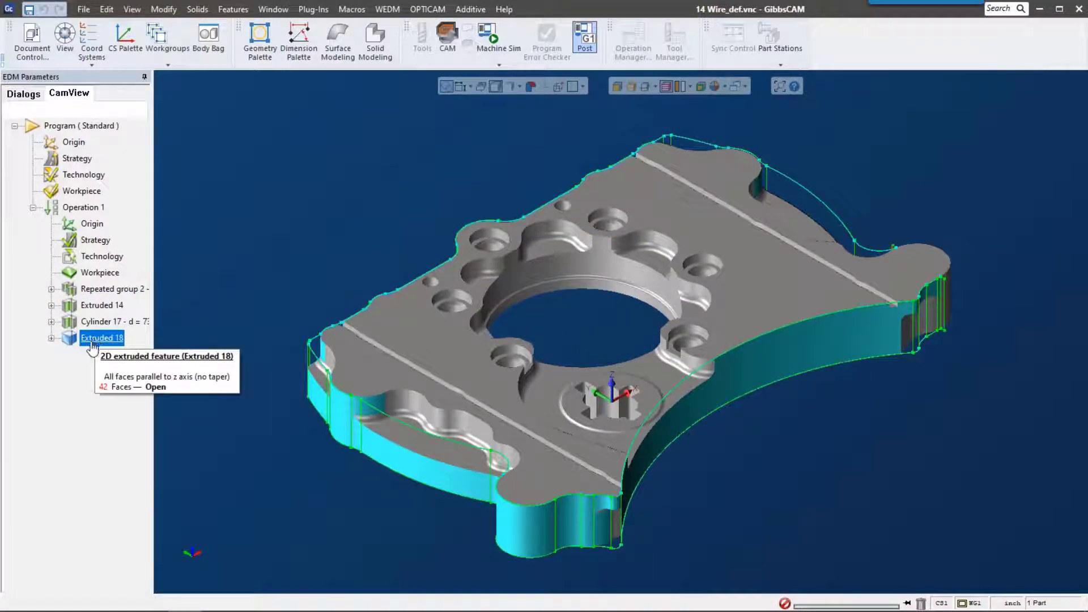
click(119, 309)
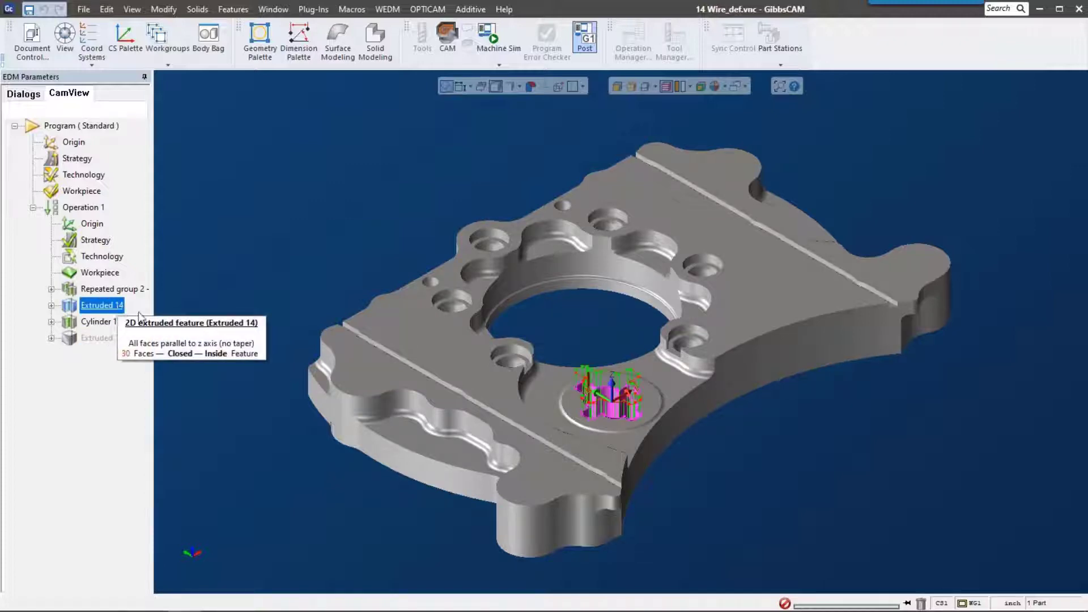
drag(503, 328, 733, 488)
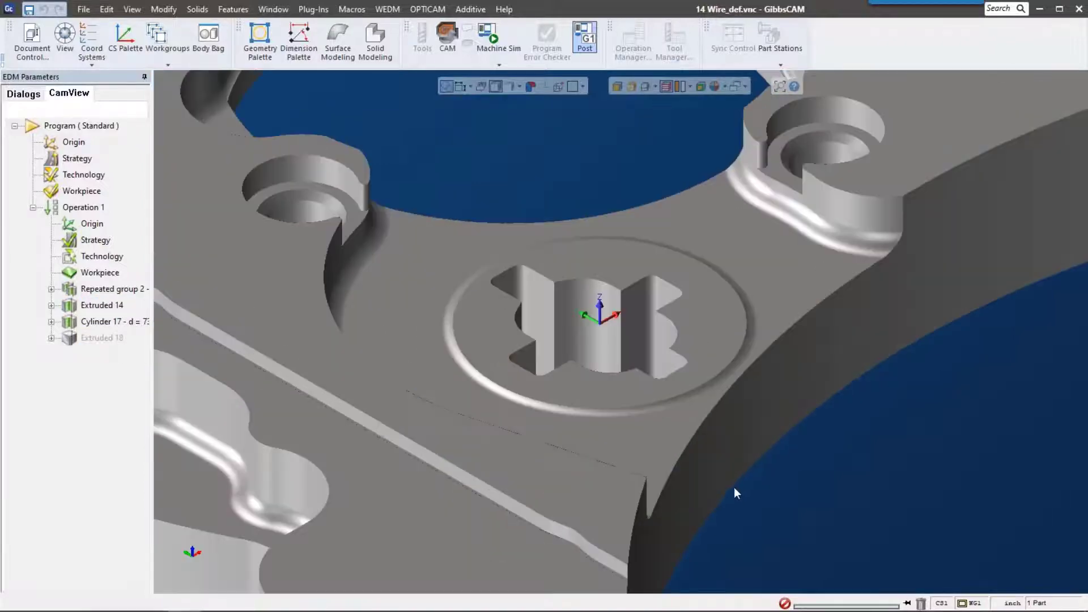
right_click(102, 290)
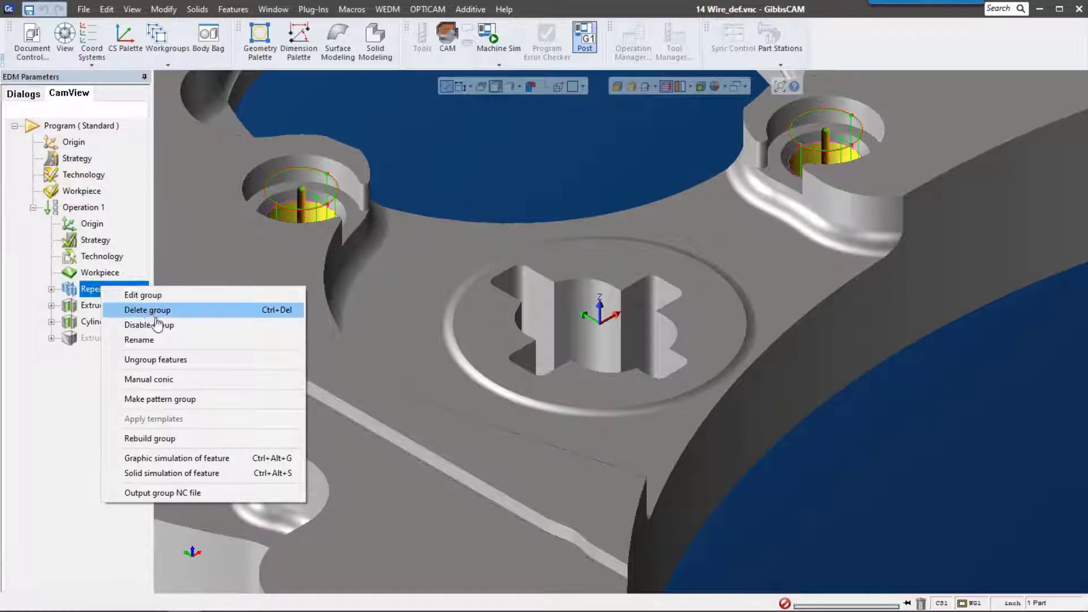
click(158, 327)
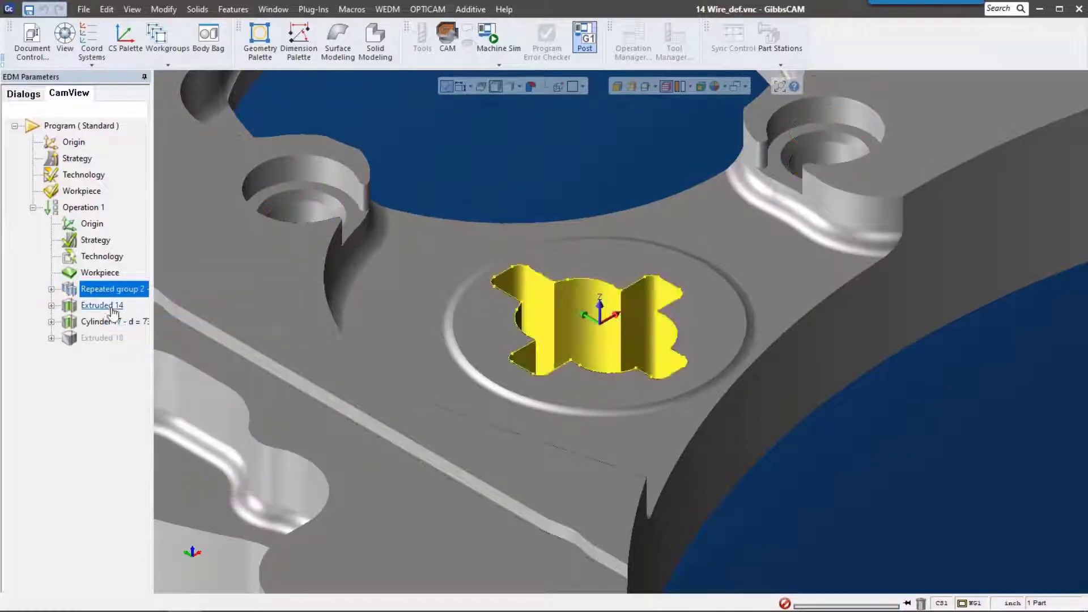
right_click(100, 324)
click(148, 332)
click(105, 306)
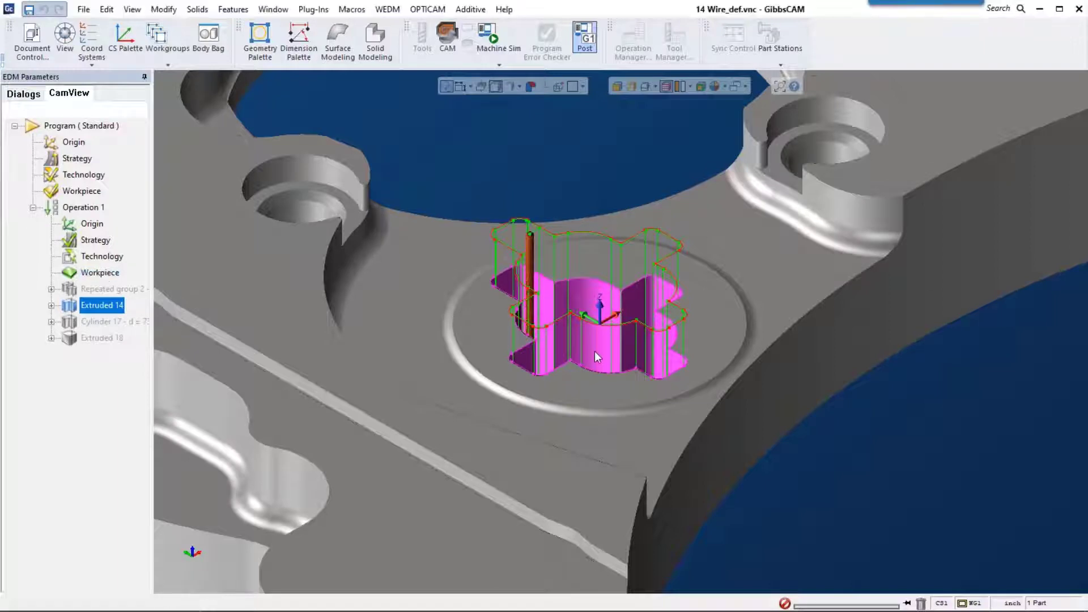
click(92, 225)
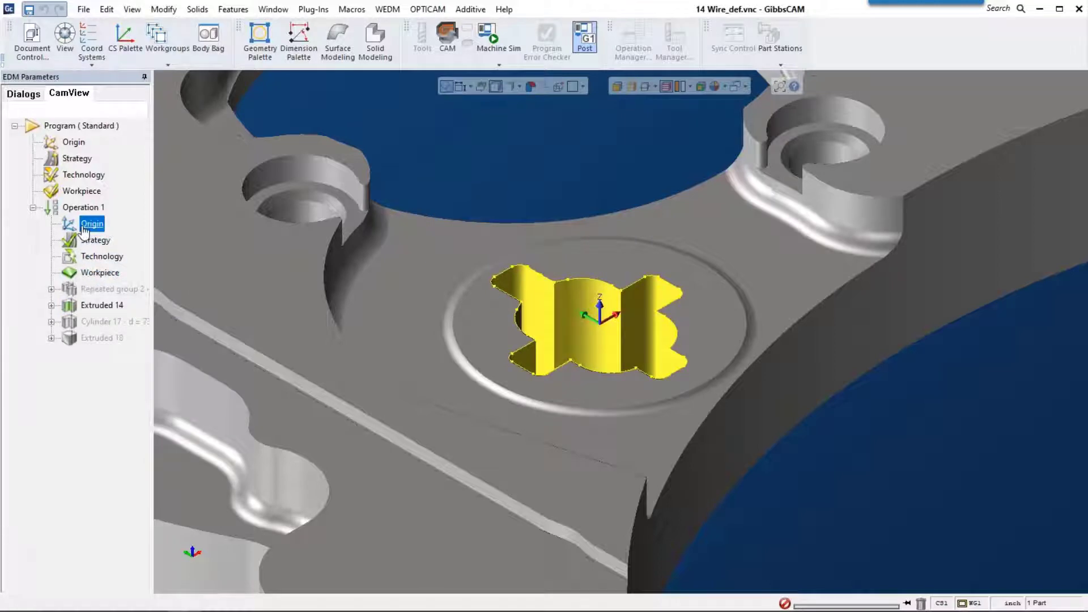
double_click(91, 223)
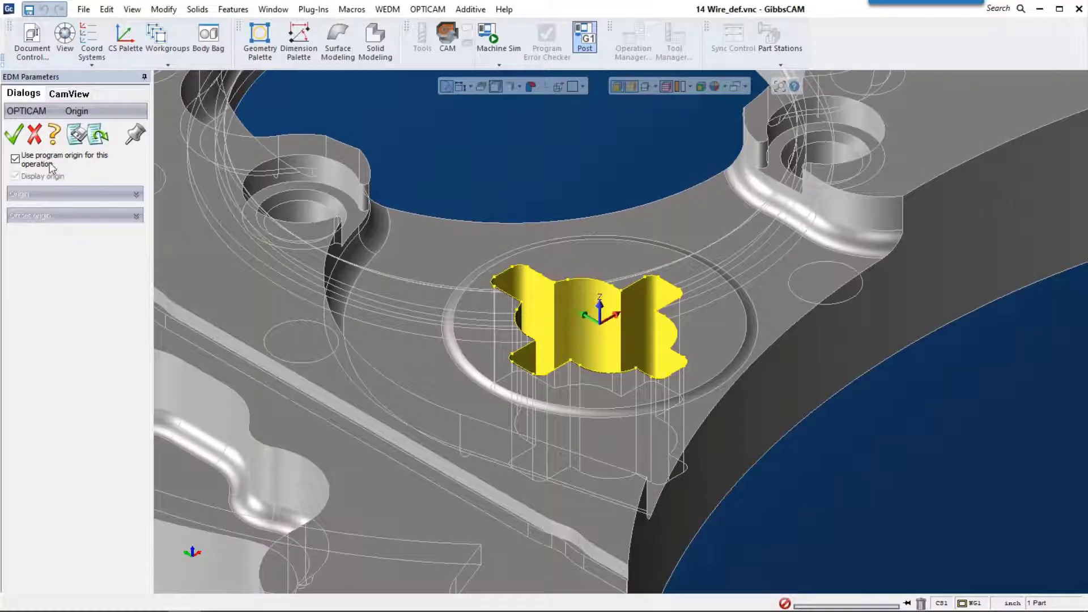
click(20, 162)
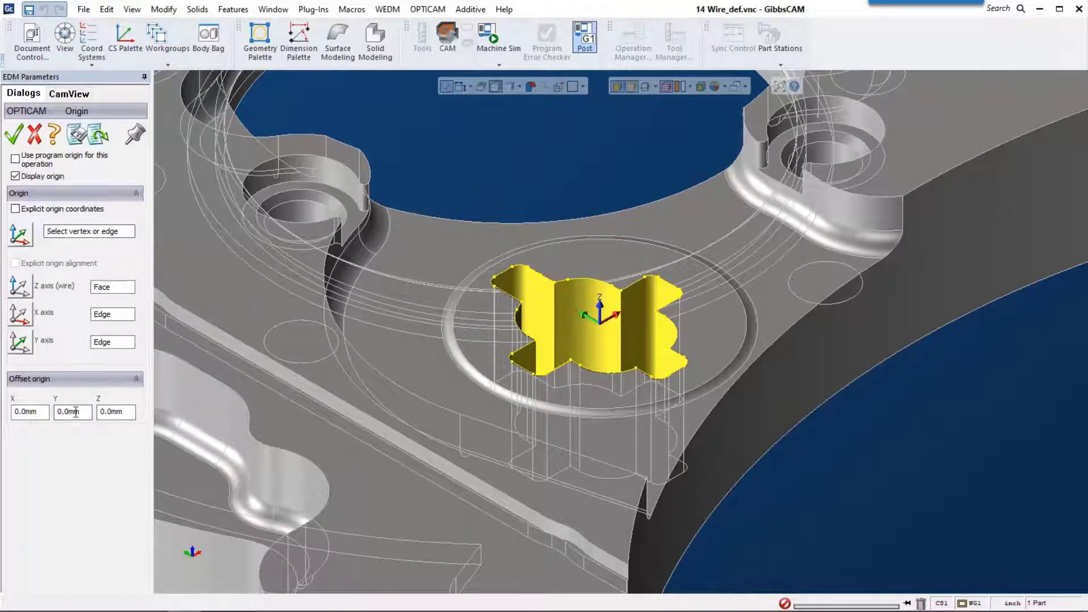
click(15, 159)
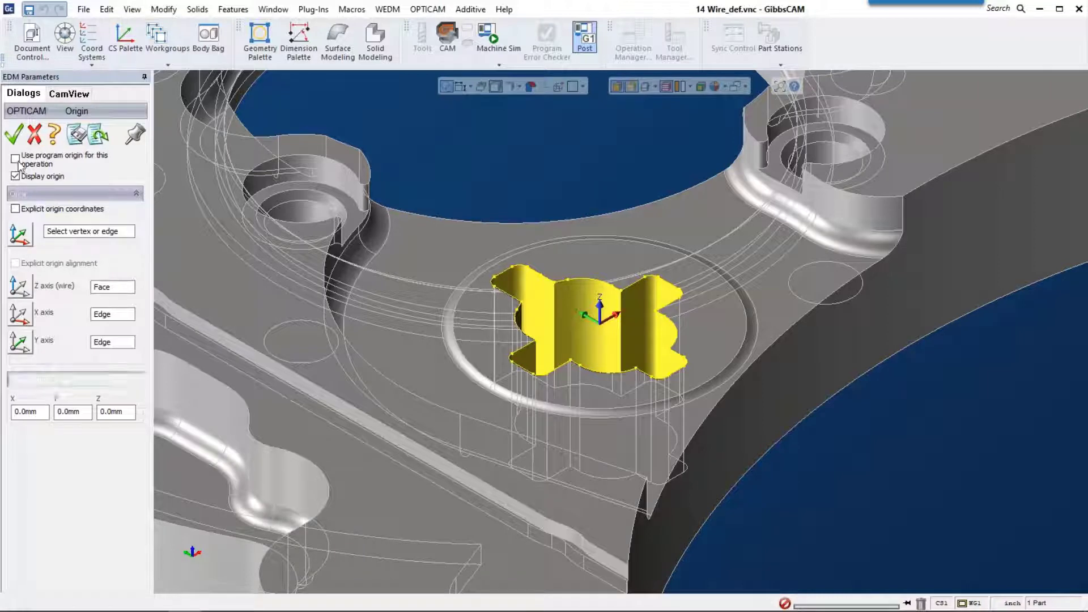
click(35, 136)
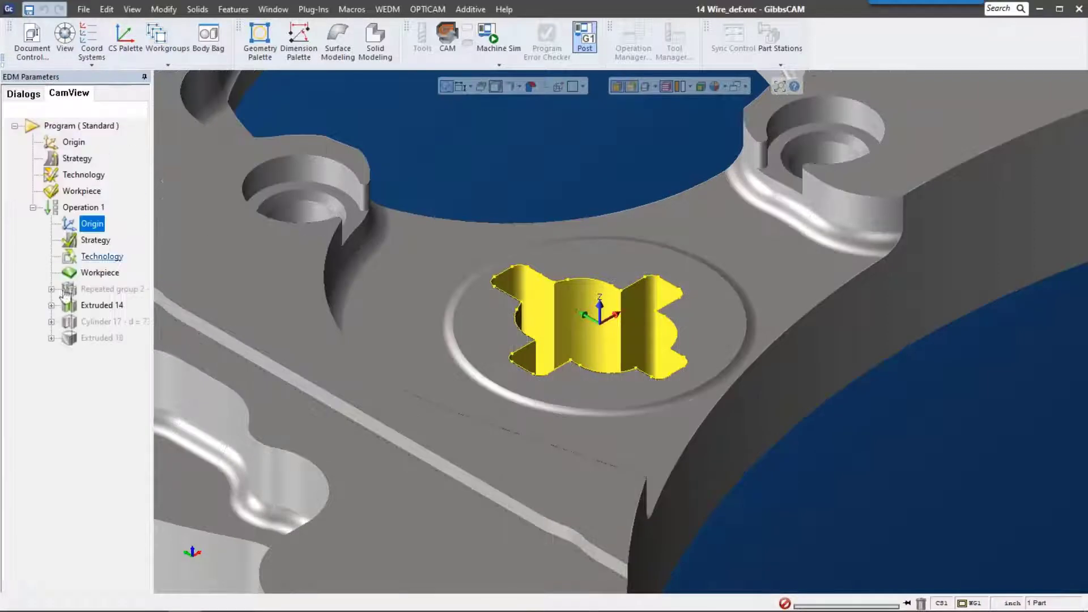
Step: Review Operation 1's strategy settings for feature sequence, cut sequence and bridge cuts
click(95, 241)
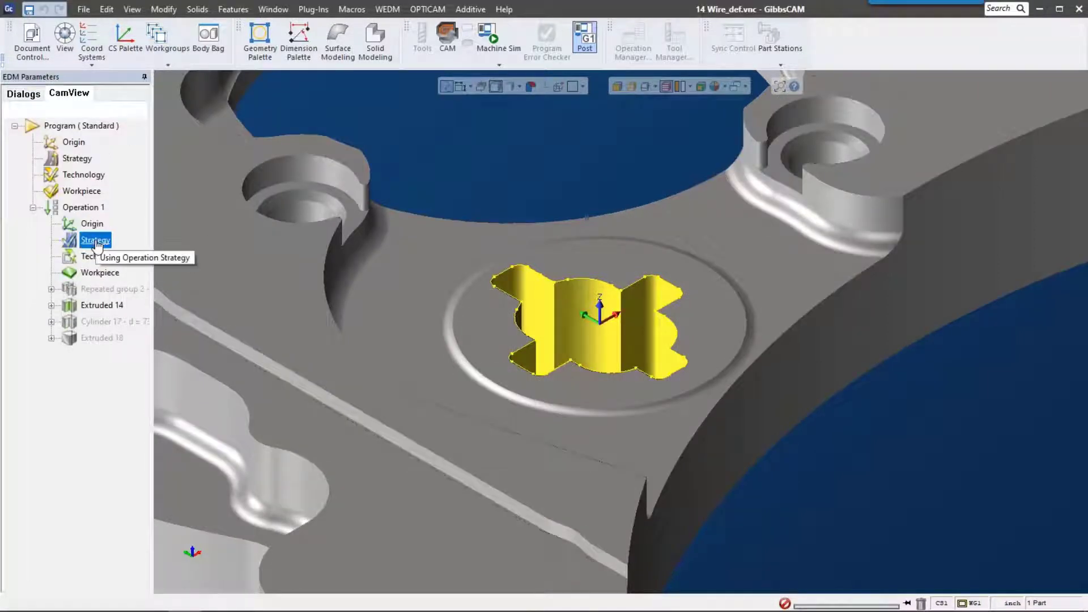
double_click(95, 241)
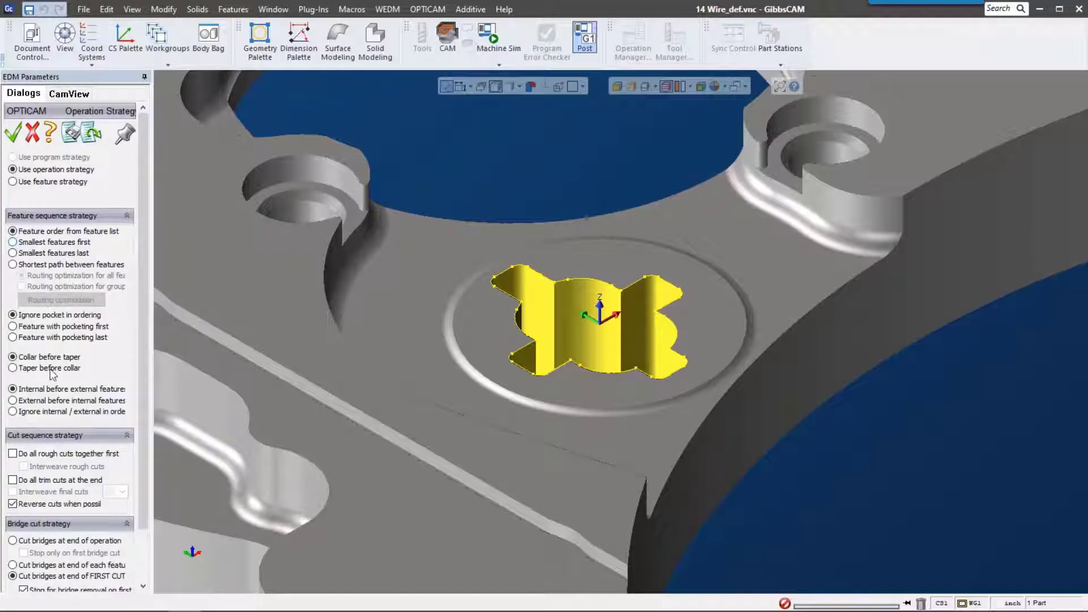
scroll(63, 444, down, 2)
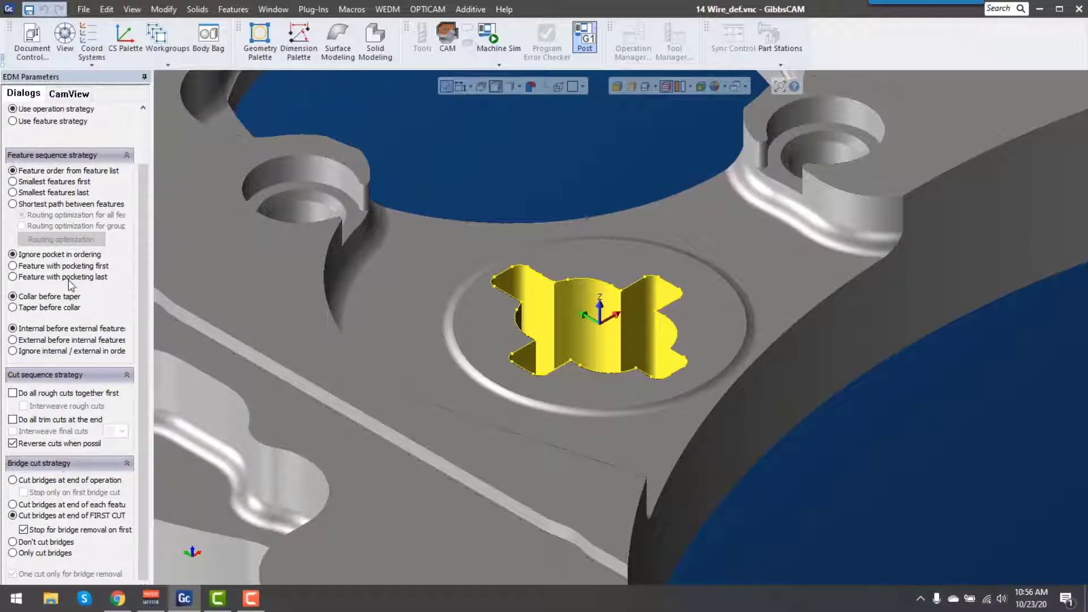
scroll(45, 352, up, 2)
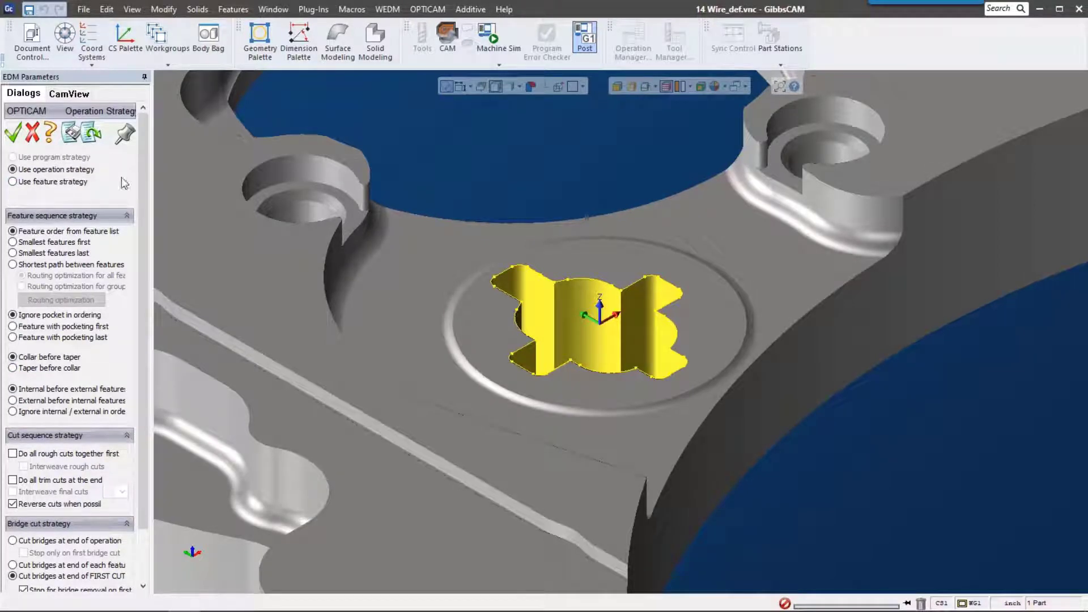
scroll(91, 544, down, 2)
scroll(76, 196, up, 2)
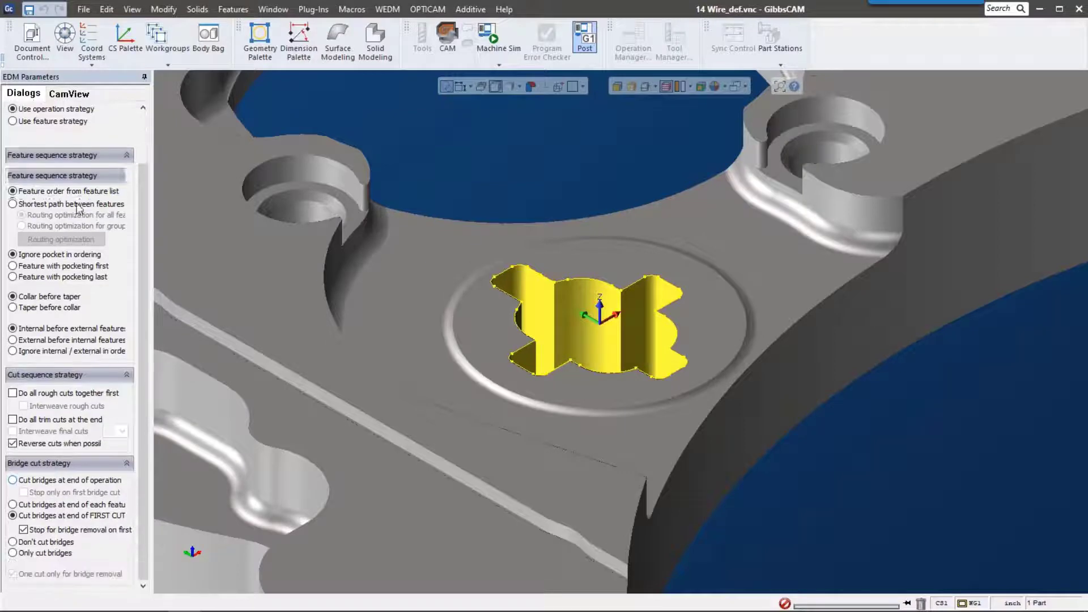
click(34, 133)
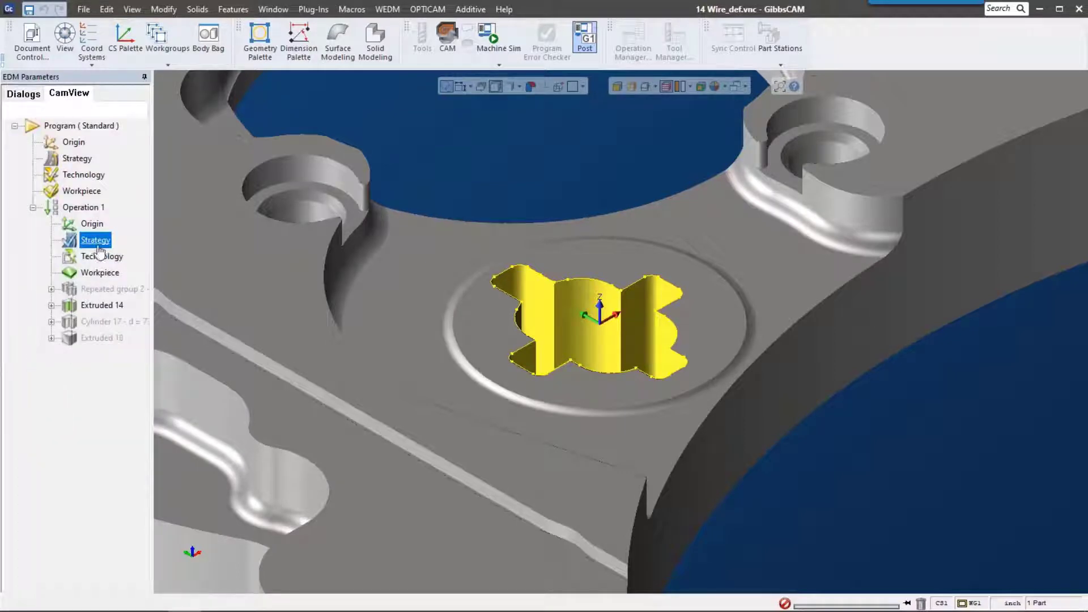
Step: Give Operation 1 its own technology with 0.25 mm 1/2 Hard Brass wire, Copper material and a height of 25.8064 mm
double_click(97, 258)
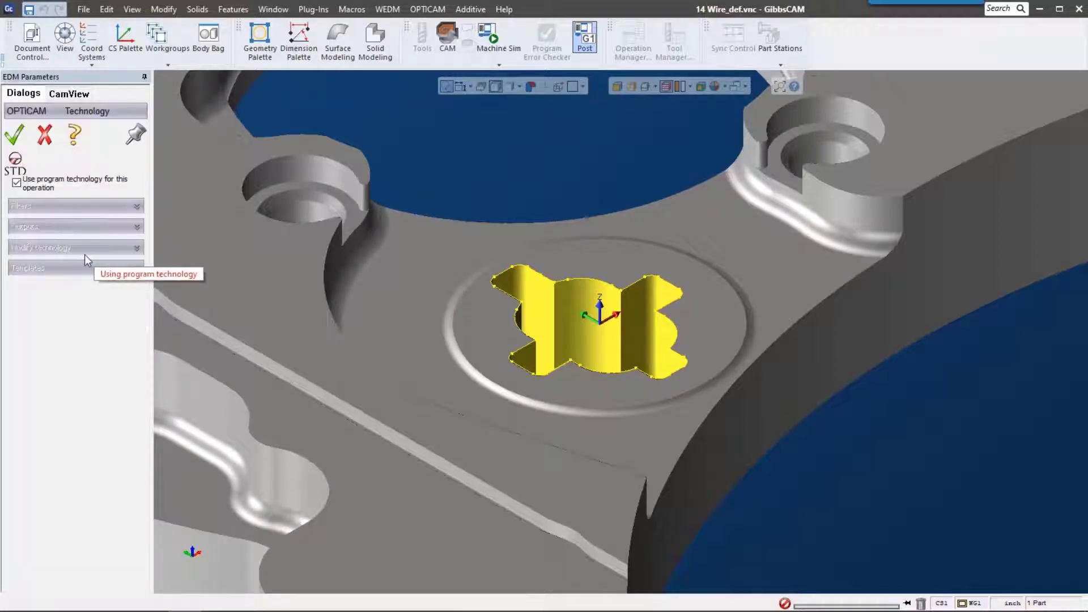
click(16, 183)
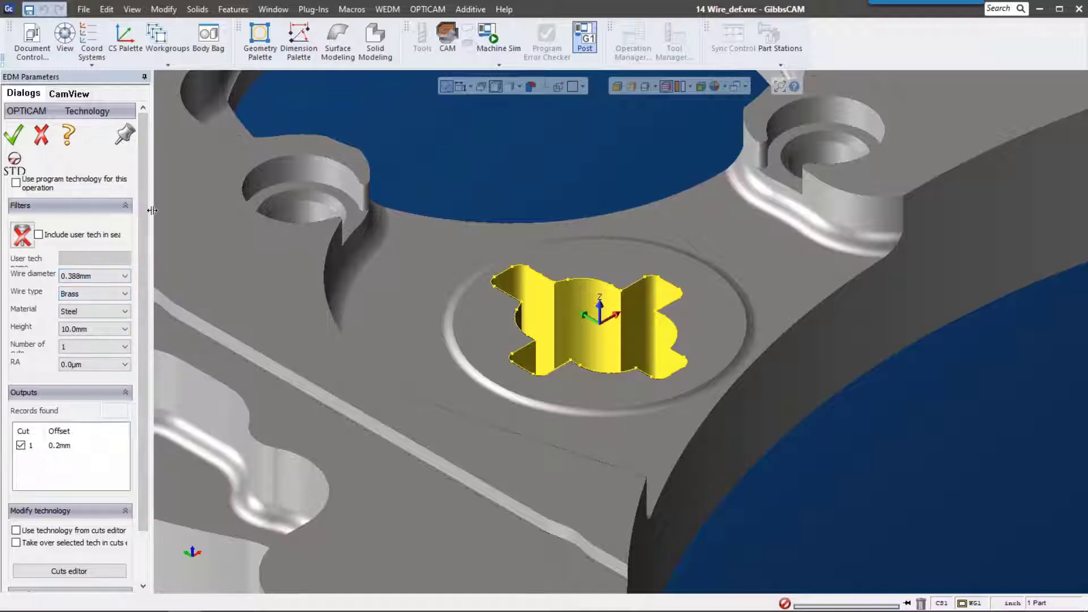
drag(152, 225, 216, 226)
click(168, 292)
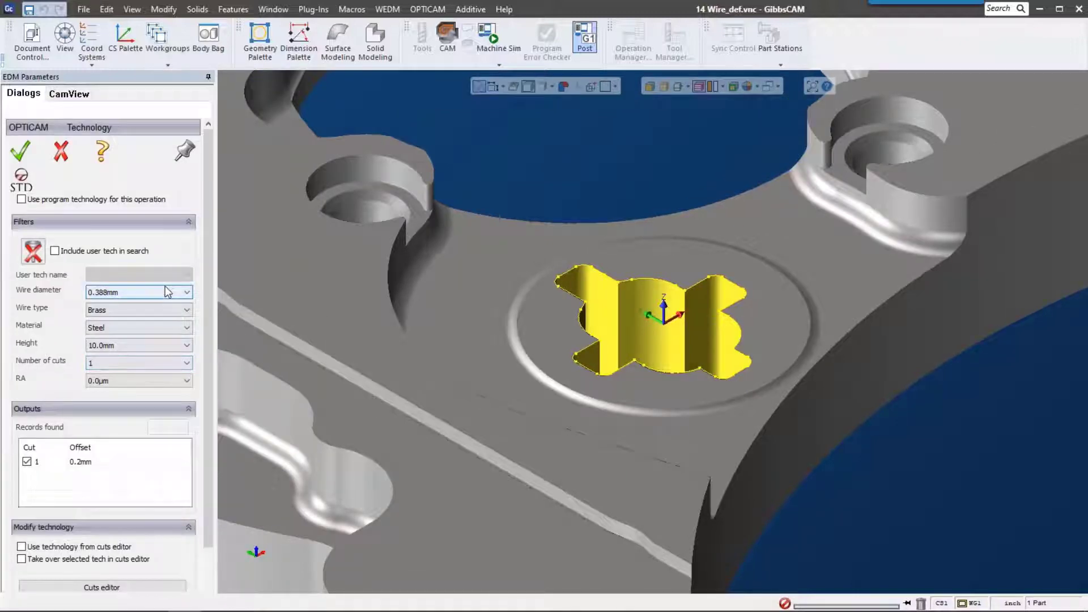
click(165, 294)
click(164, 295)
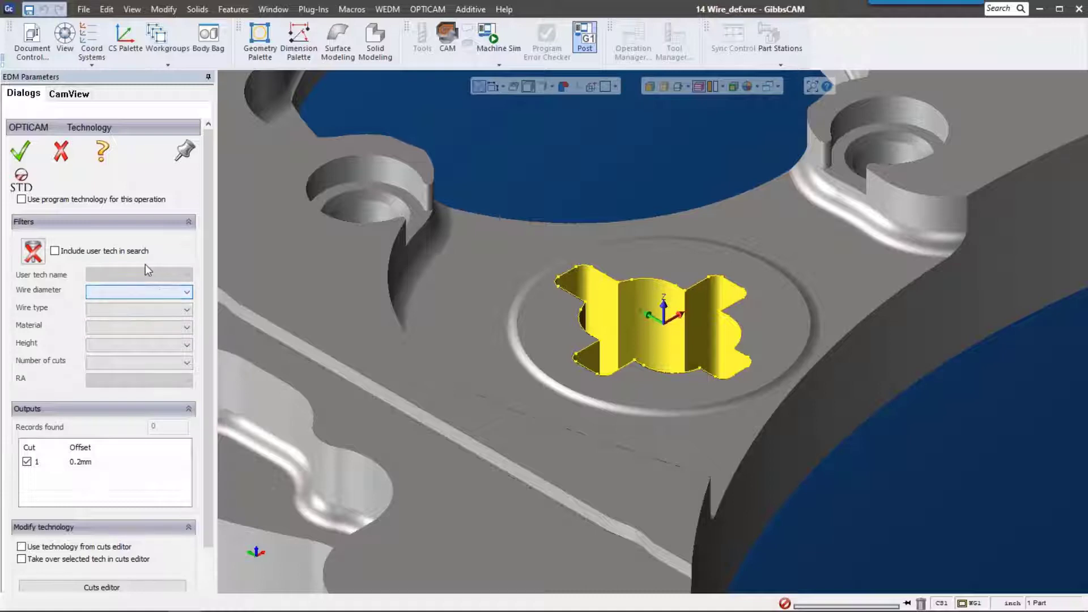
click(164, 309)
click(148, 341)
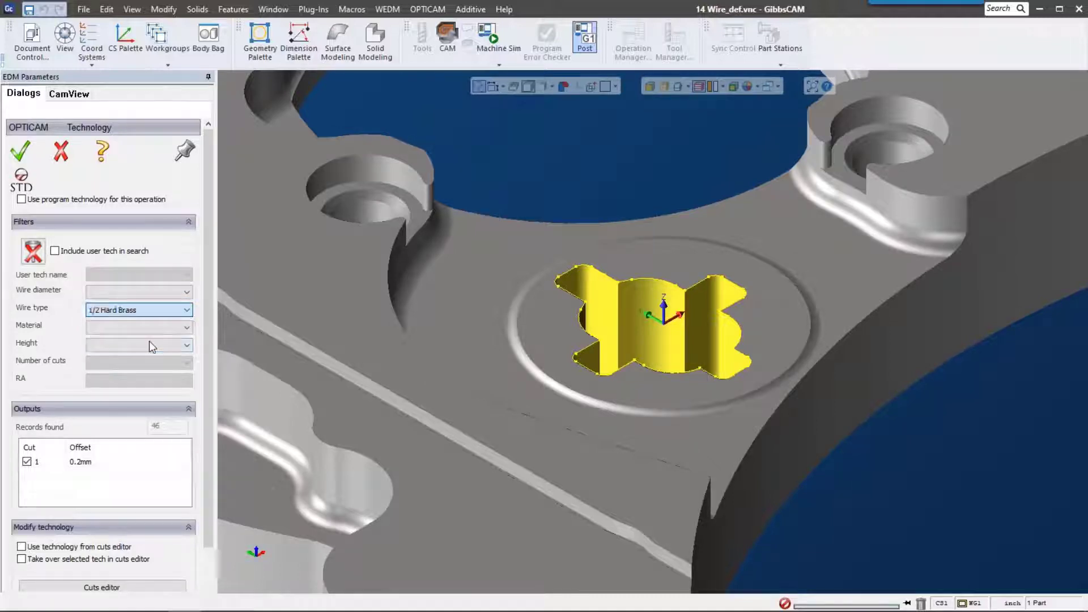
click(145, 329)
click(132, 351)
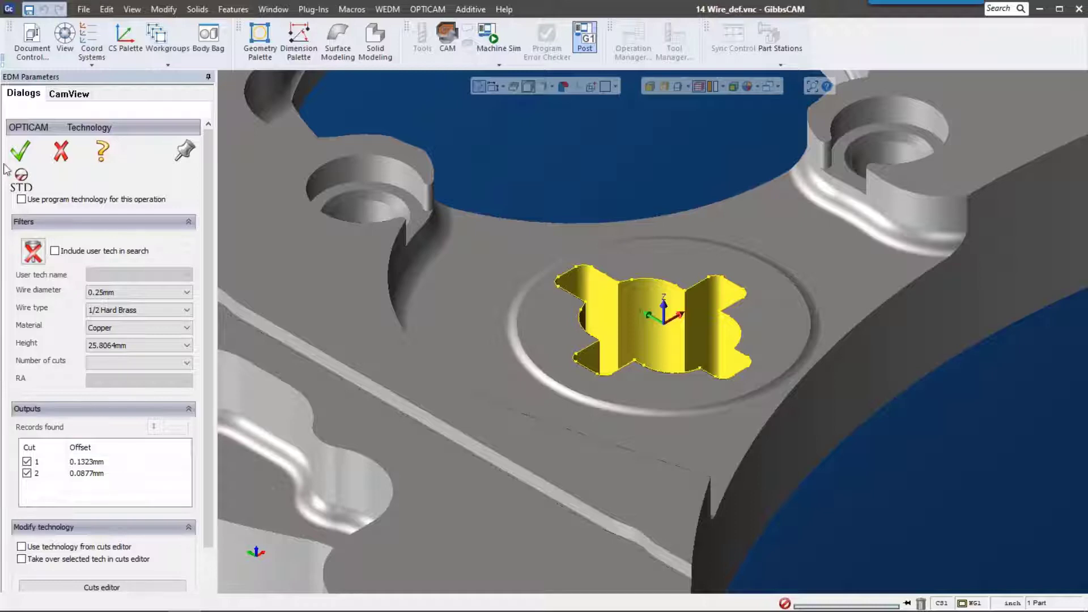
click(20, 152)
Step: Give Operation 1 its own workpiece, using the specific solid "stock" instead of the program workpiece
click(92, 273)
double_click(92, 275)
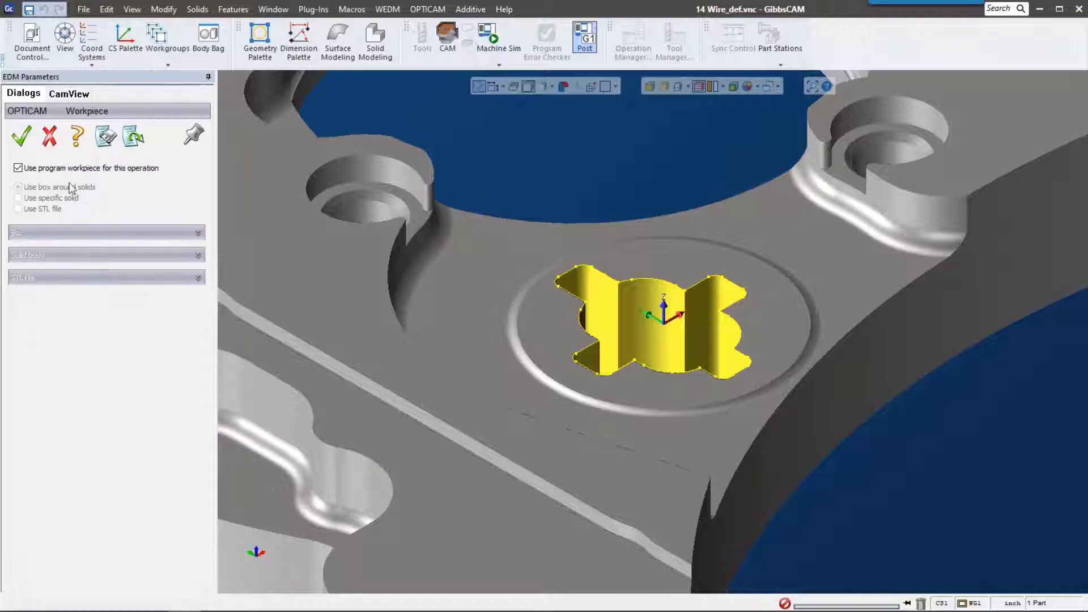
click(78, 169)
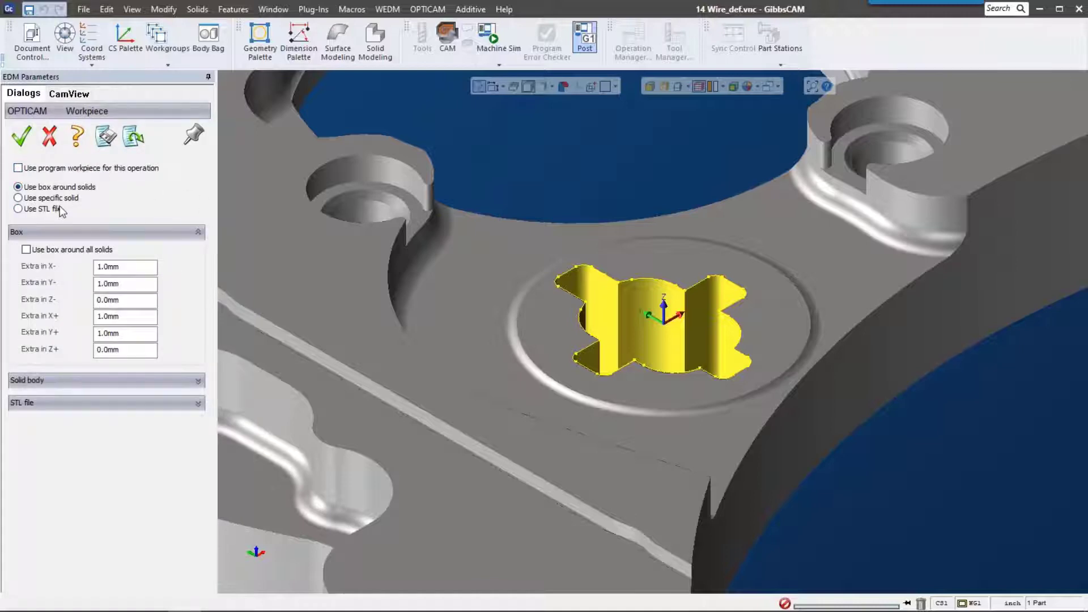
click(18, 198)
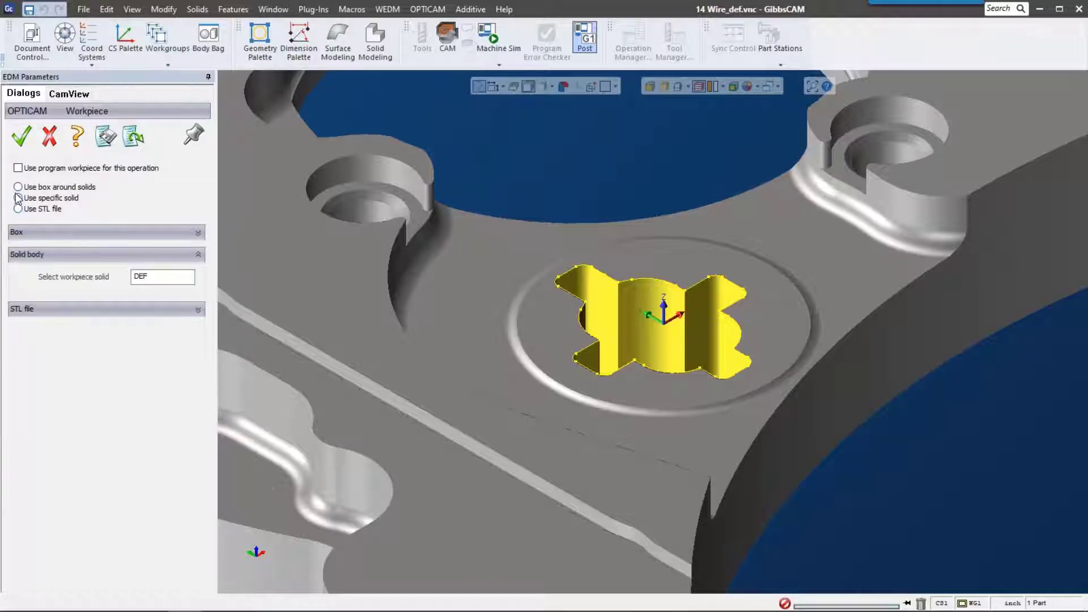
double_click(183, 274)
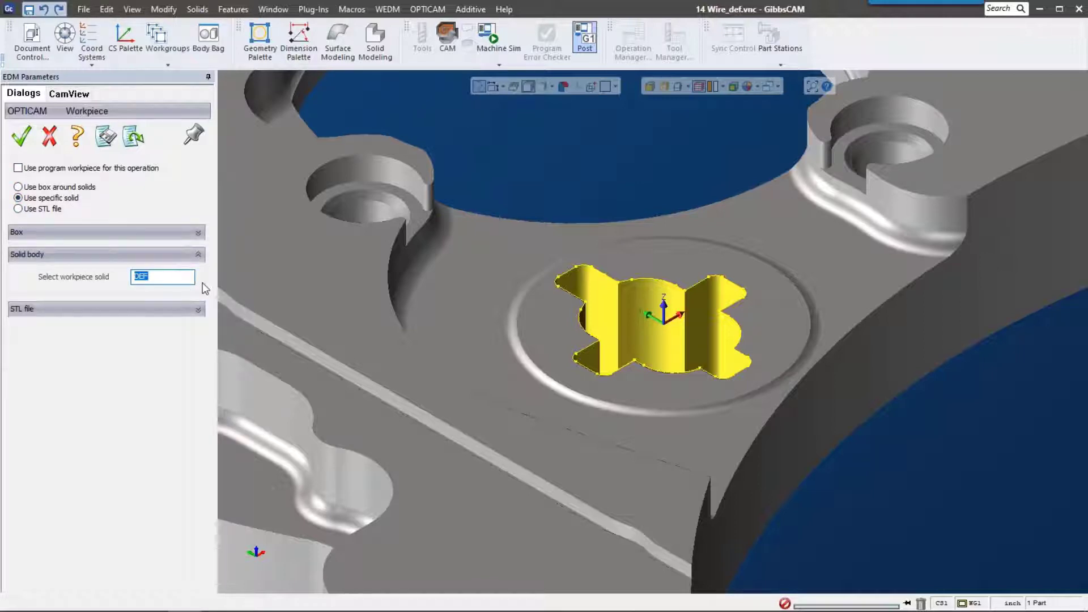
text(stock)
key(Return)
Step: Check the feature strategy of Extruded 14, keeping it on the operation strategy
click(85, 306)
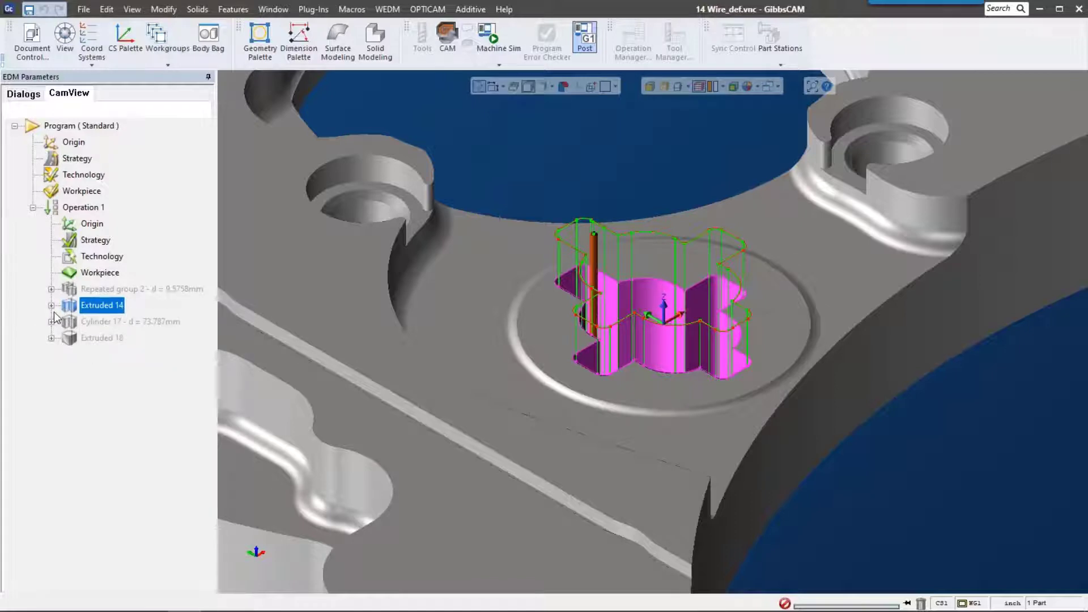
click(51, 305)
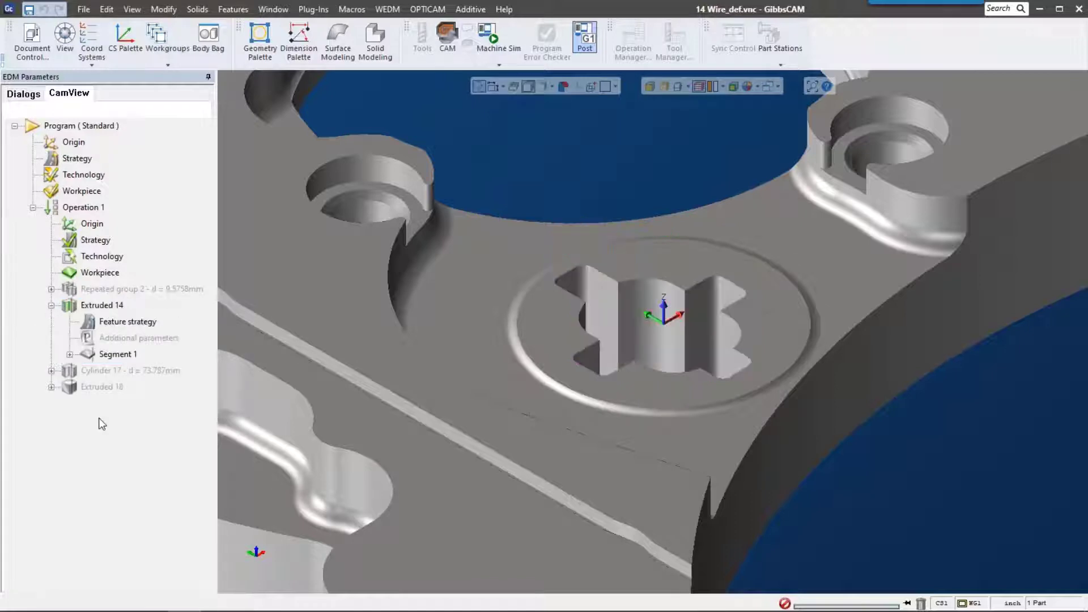
click(135, 324)
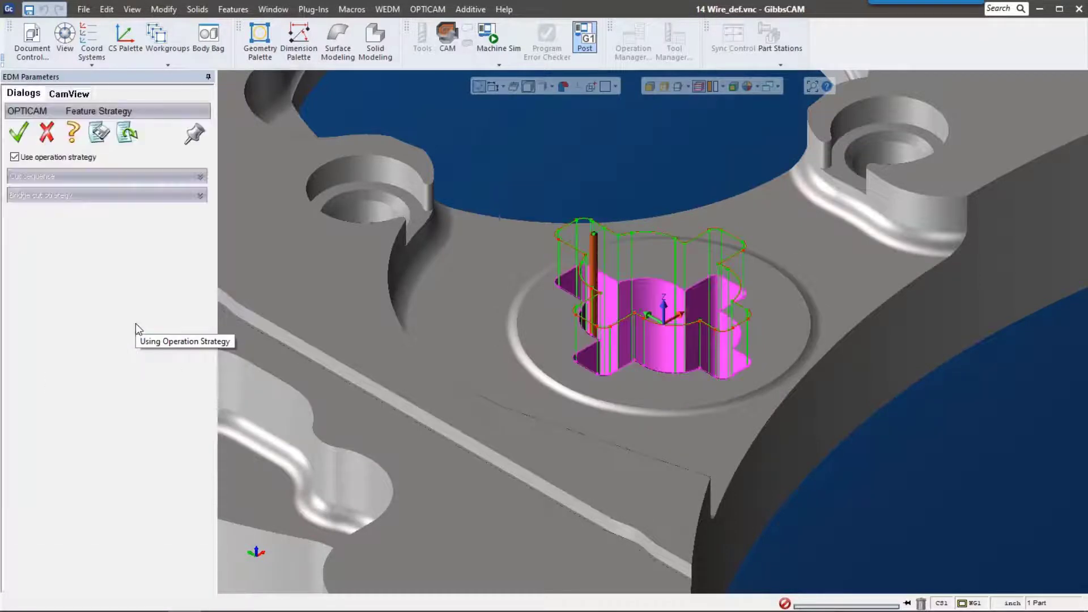
click(15, 157)
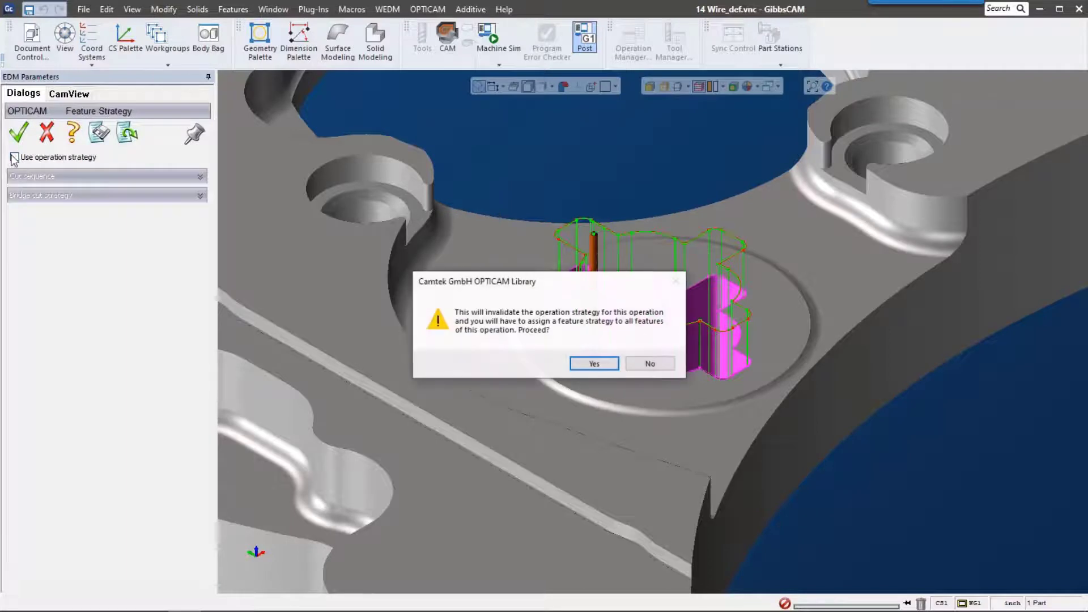
click(652, 362)
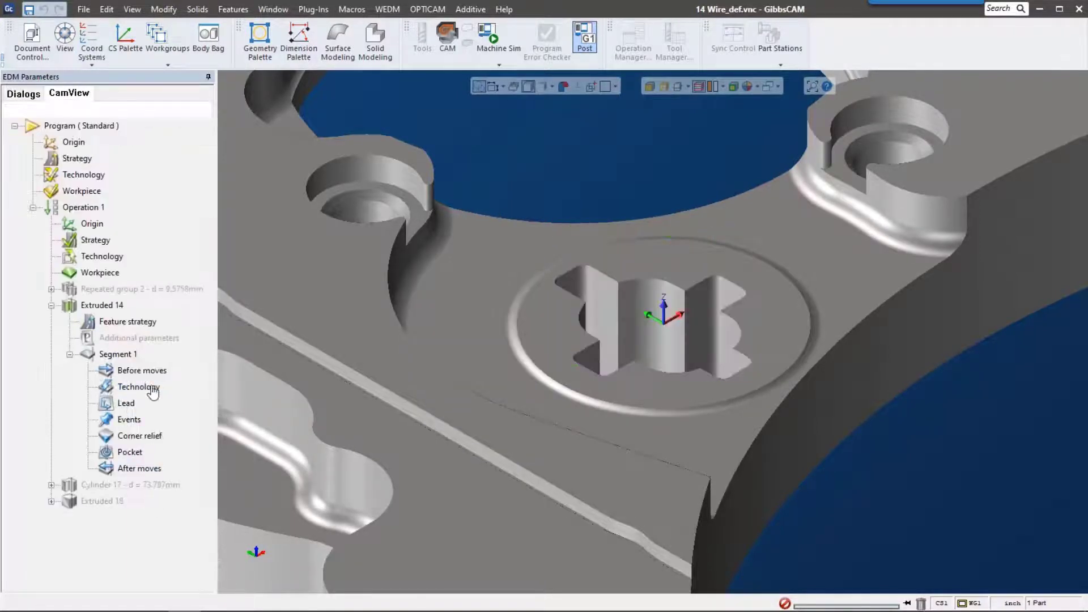
Step: Review Segment 1 of Extruded 14, including its before moves, technology, start hole, endpoint and lead on/off settings
click(123, 357)
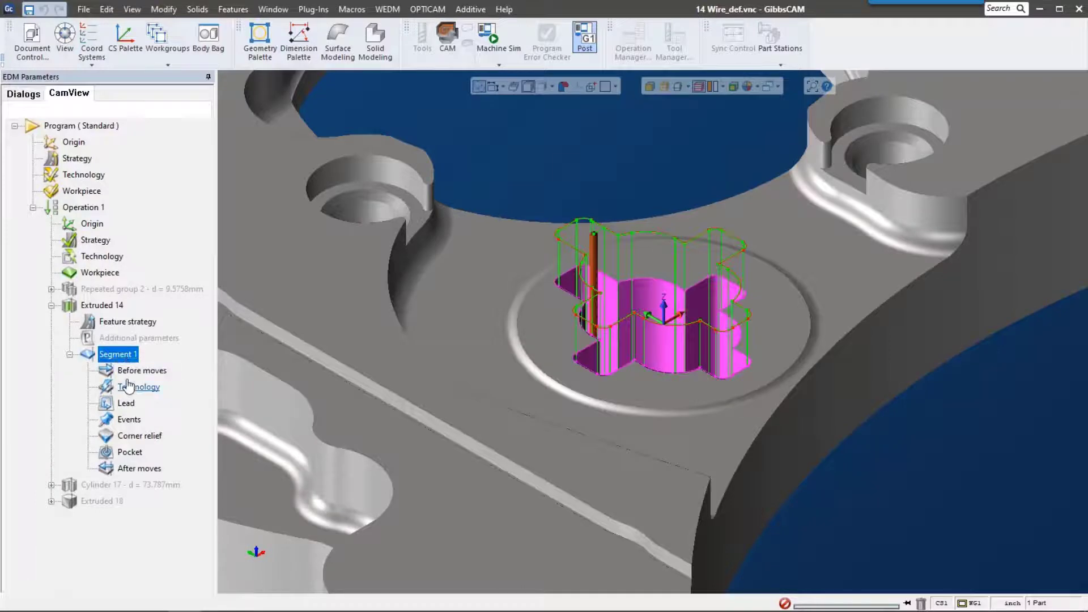
click(127, 372)
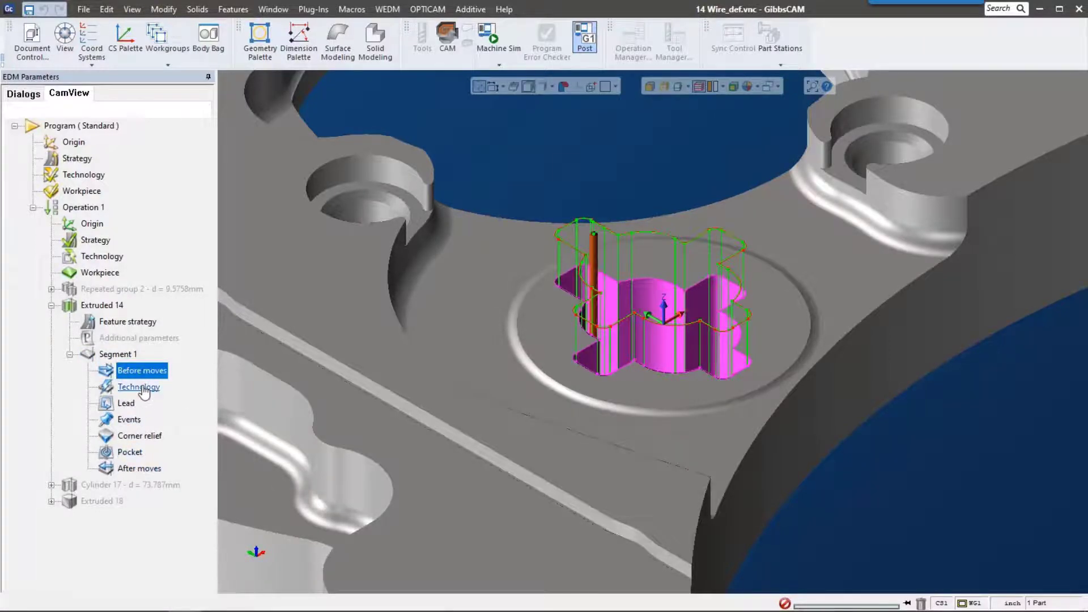
click(143, 389)
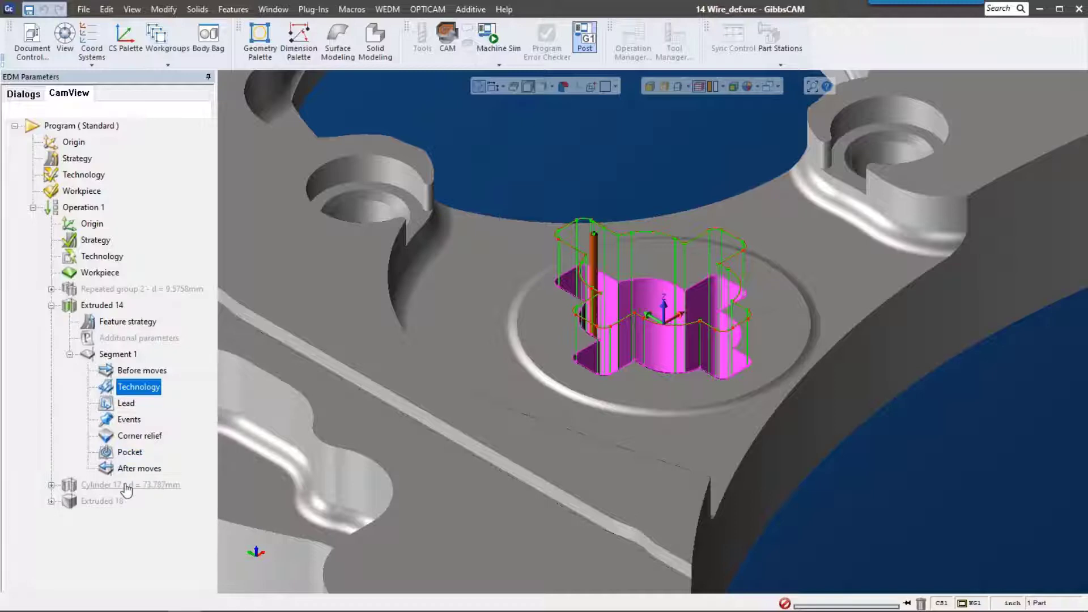
click(125, 404)
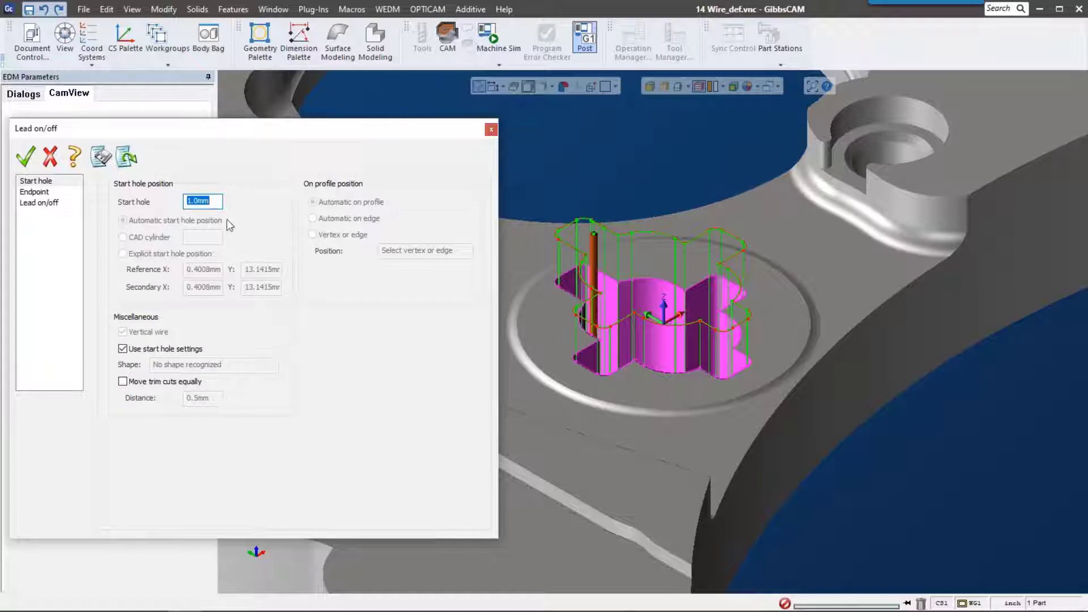
click(35, 193)
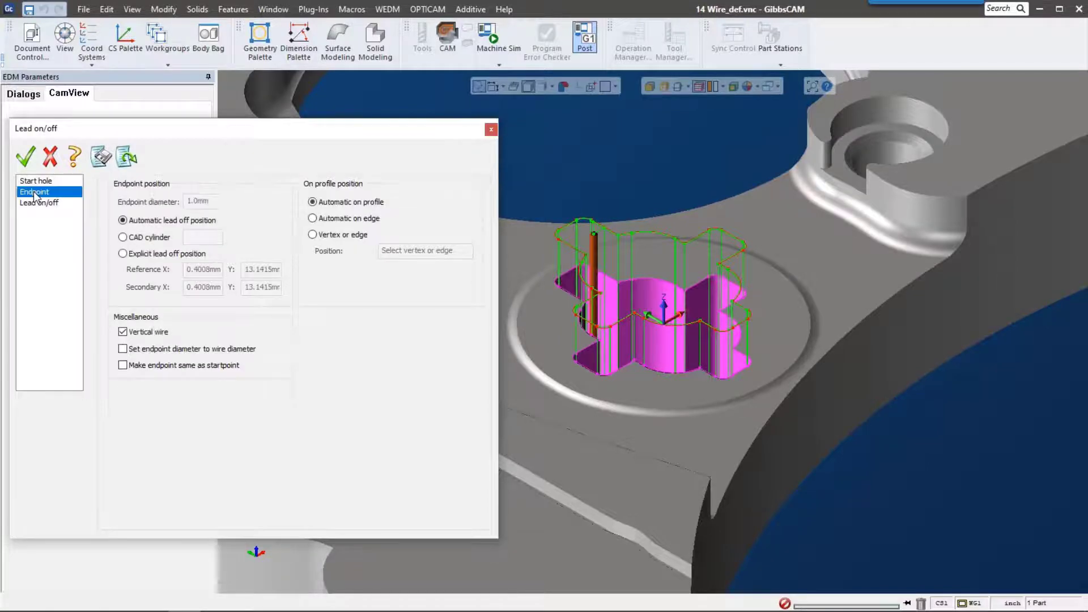
click(36, 201)
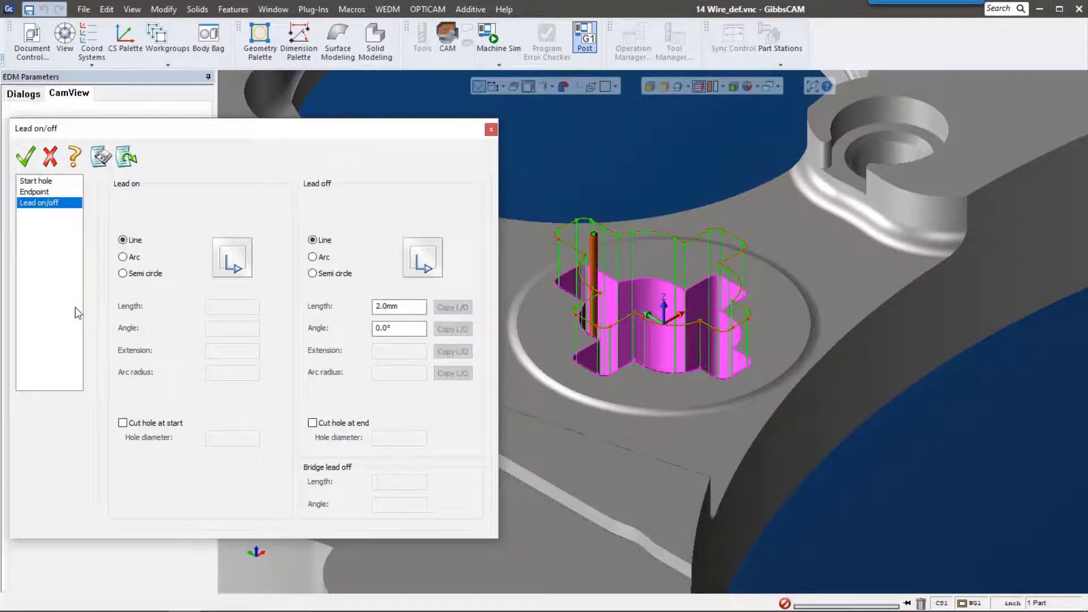
click(491, 129)
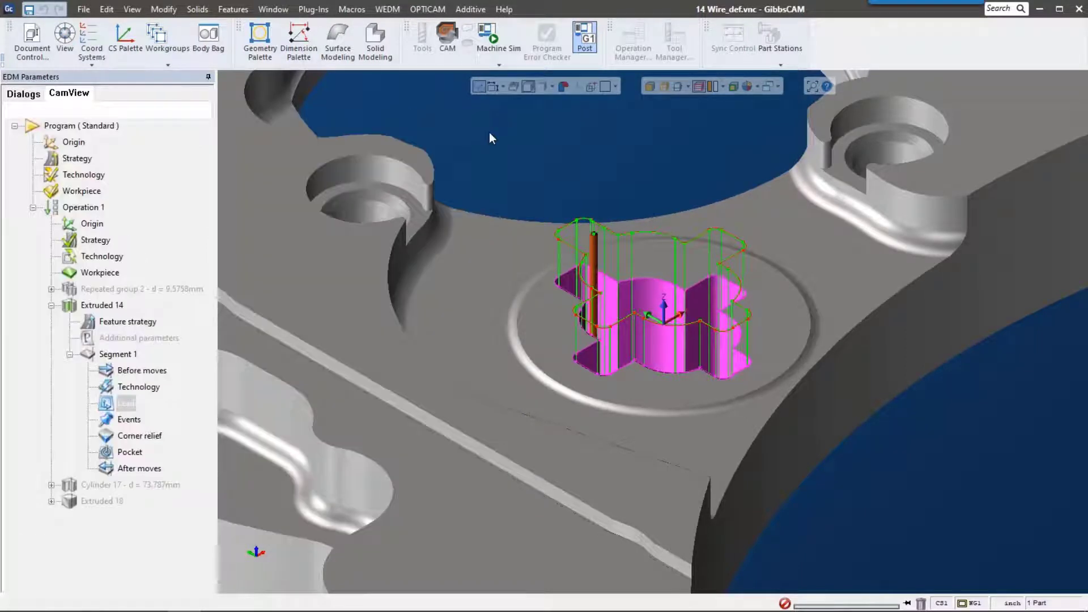
click(128, 569)
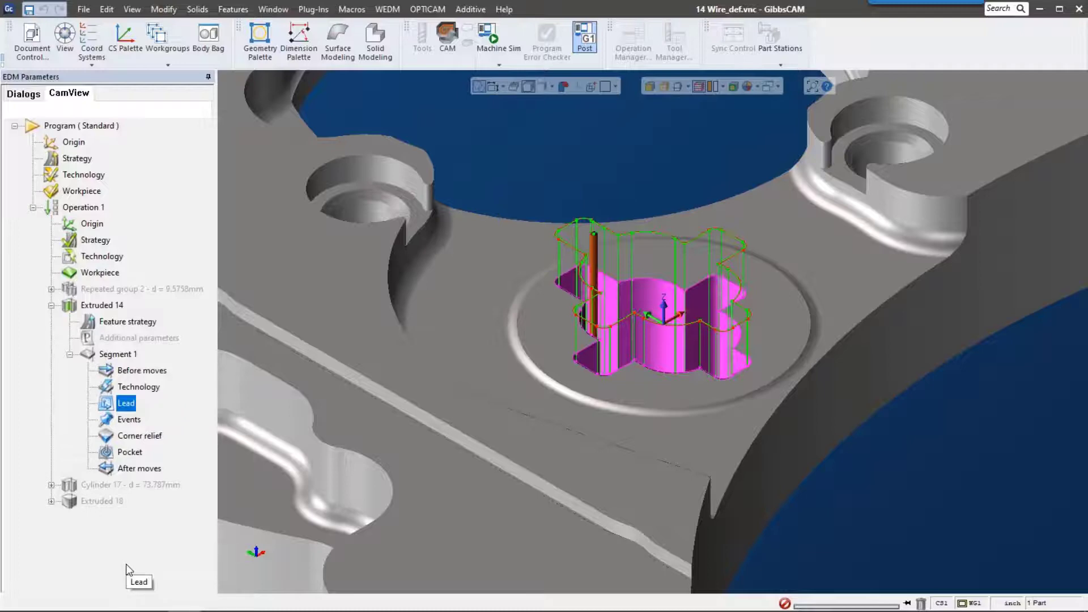
Step: Open the solid simulation of Operation 1 with the star-shaped opening in view
click(51, 306)
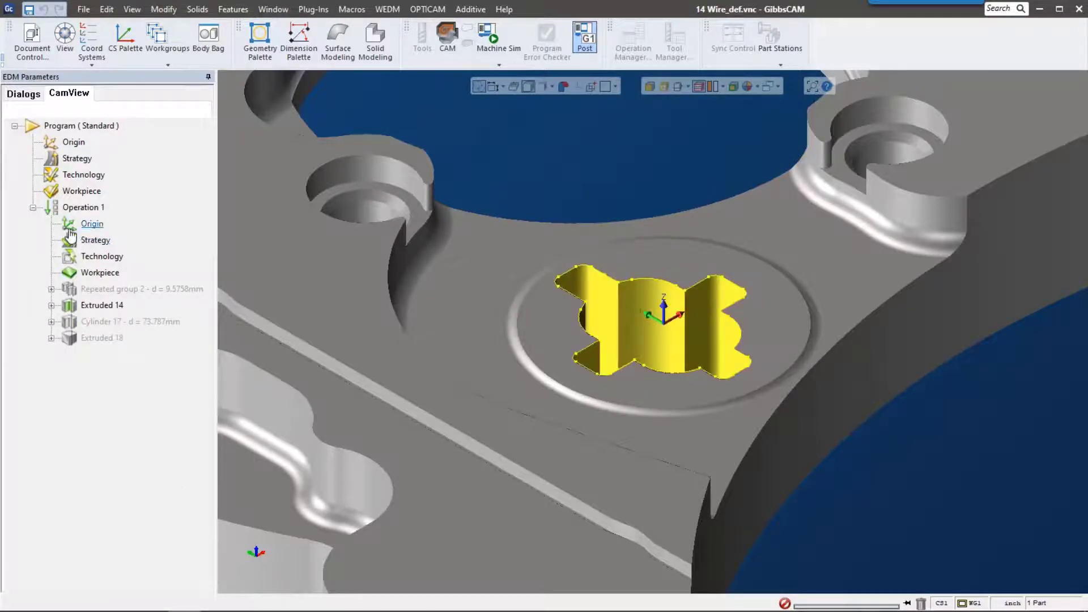
click(85, 209)
right_click(85, 210)
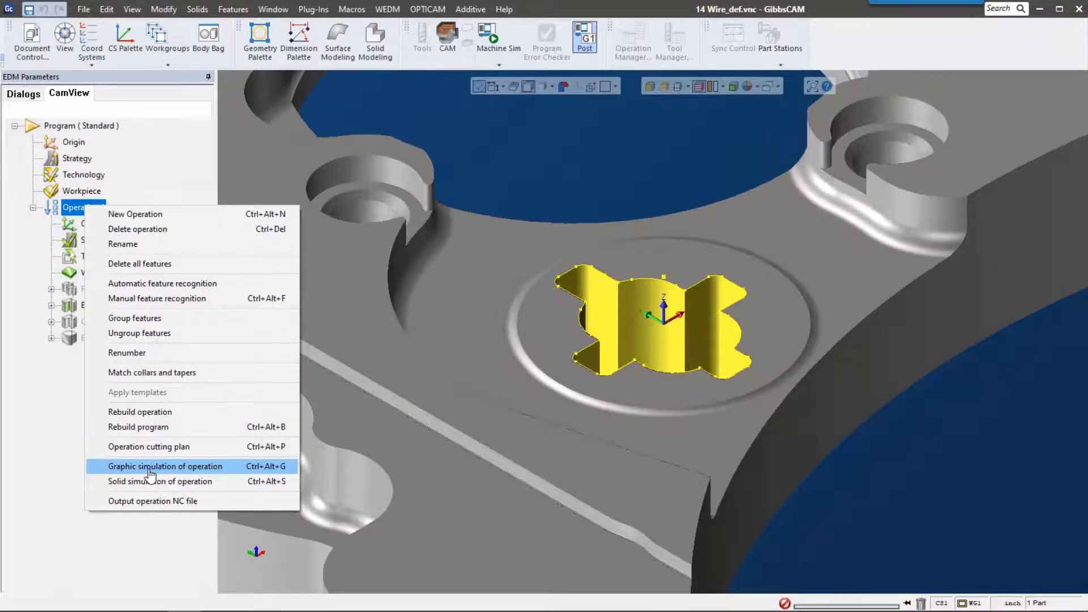
click(211, 481)
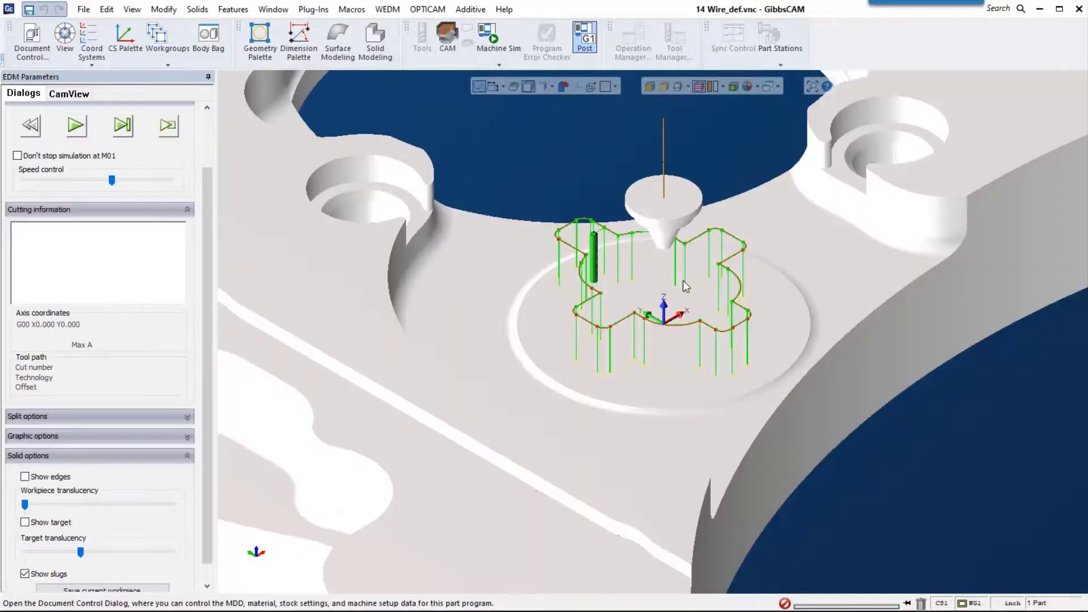
click(956, 464)
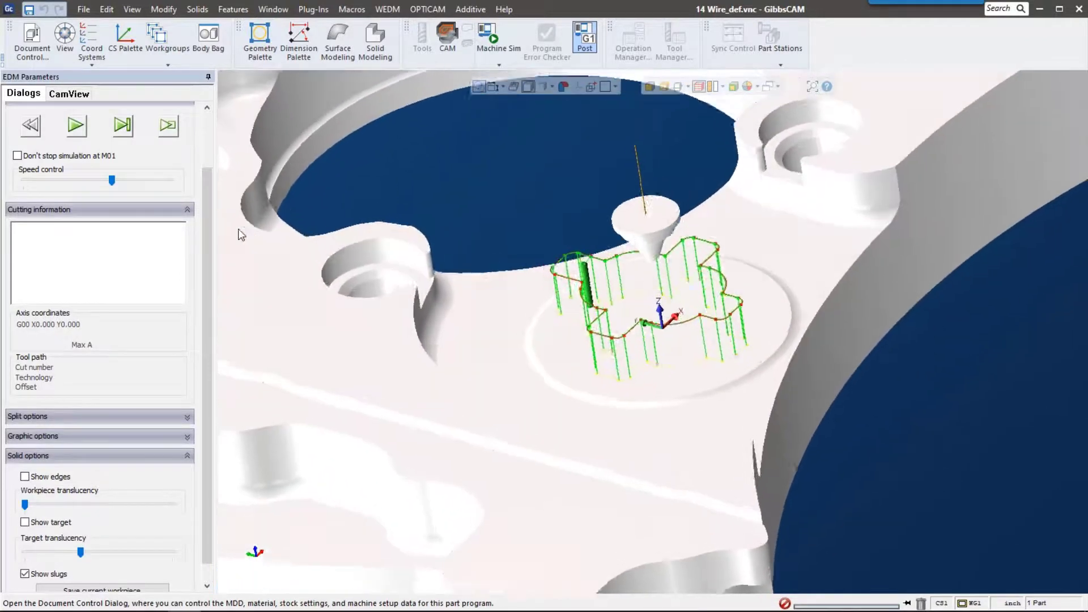
Step: Lower the simulation speed and play the solid simulation of the first cut around the star-shaped opening
drag(112, 180, 88, 181)
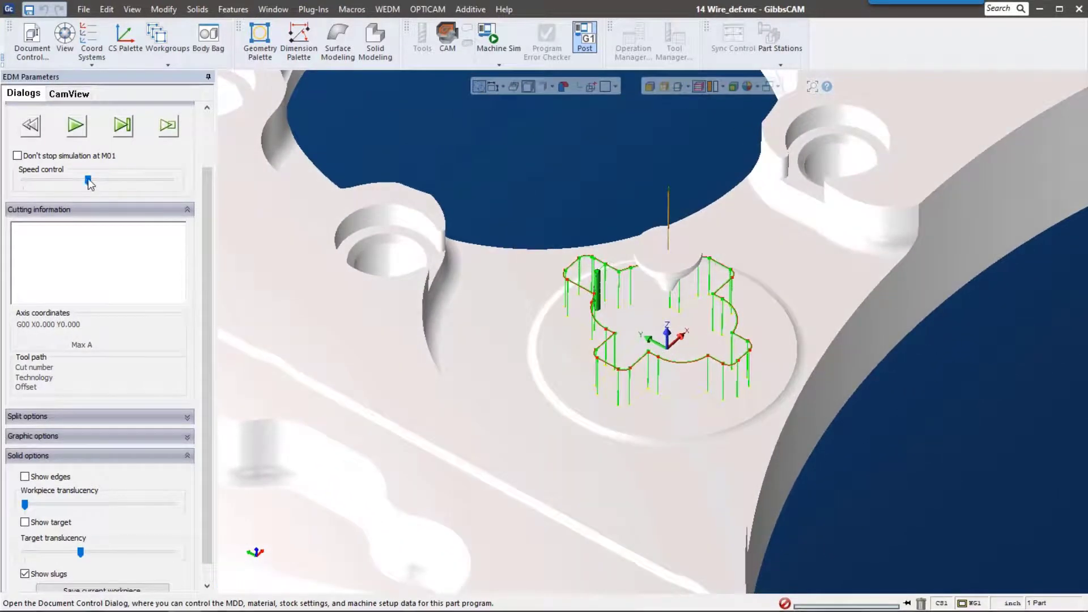
click(77, 125)
drag(87, 180, 23, 180)
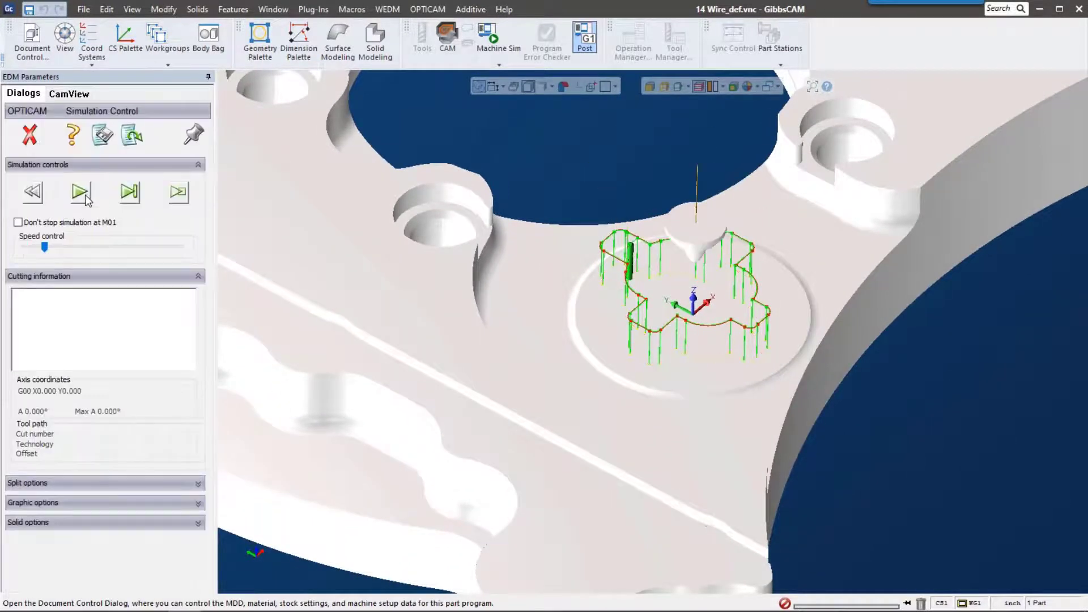
click(82, 194)
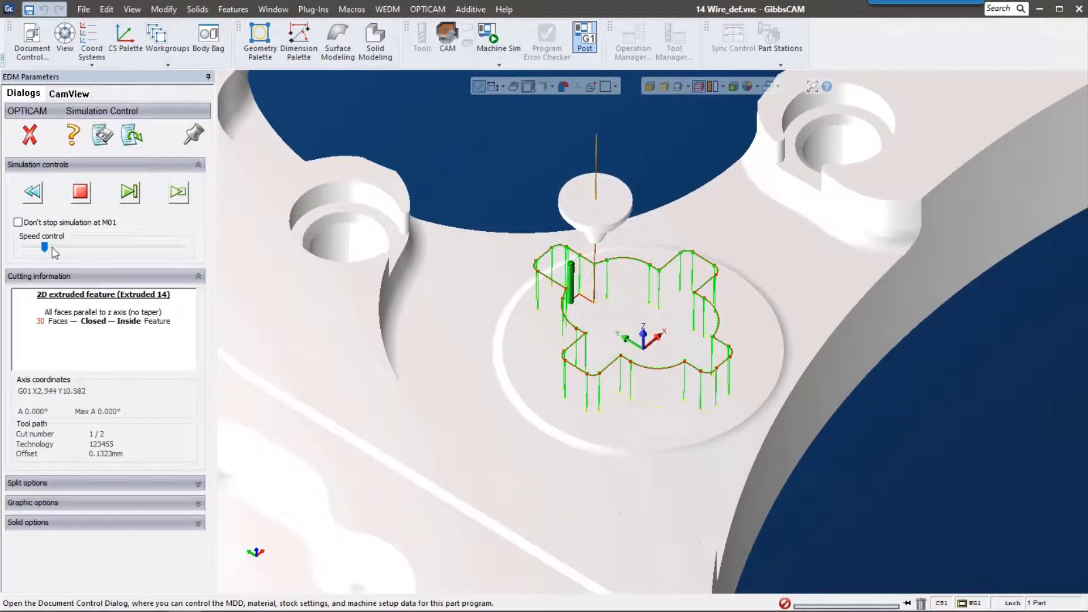
Step: Raise the simulation speed slightly, resume the cut and remove the red star-shaped slug
drag(54, 251, 73, 251)
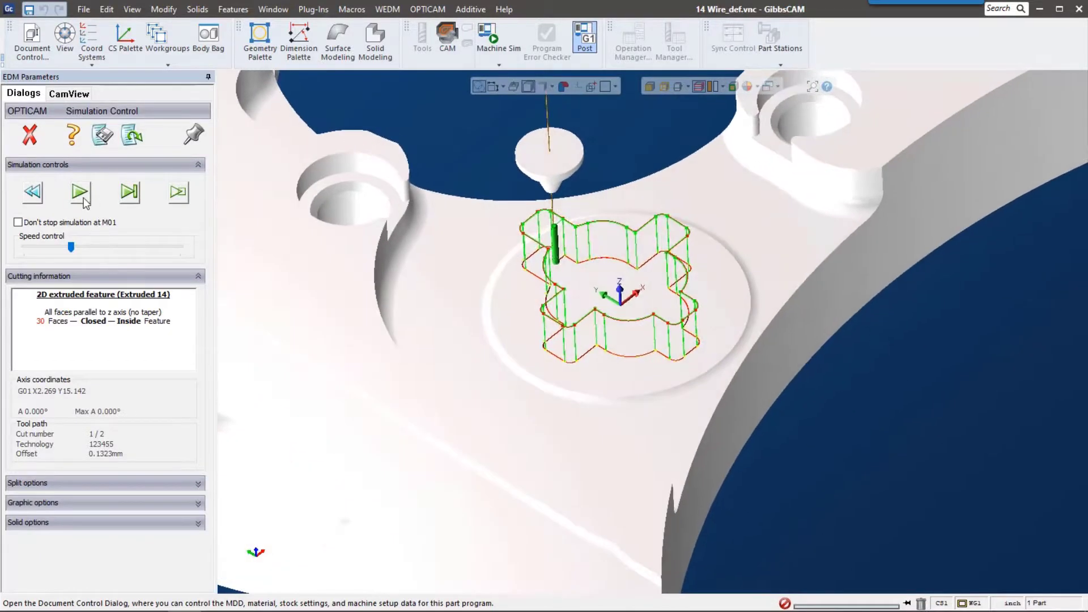
click(83, 199)
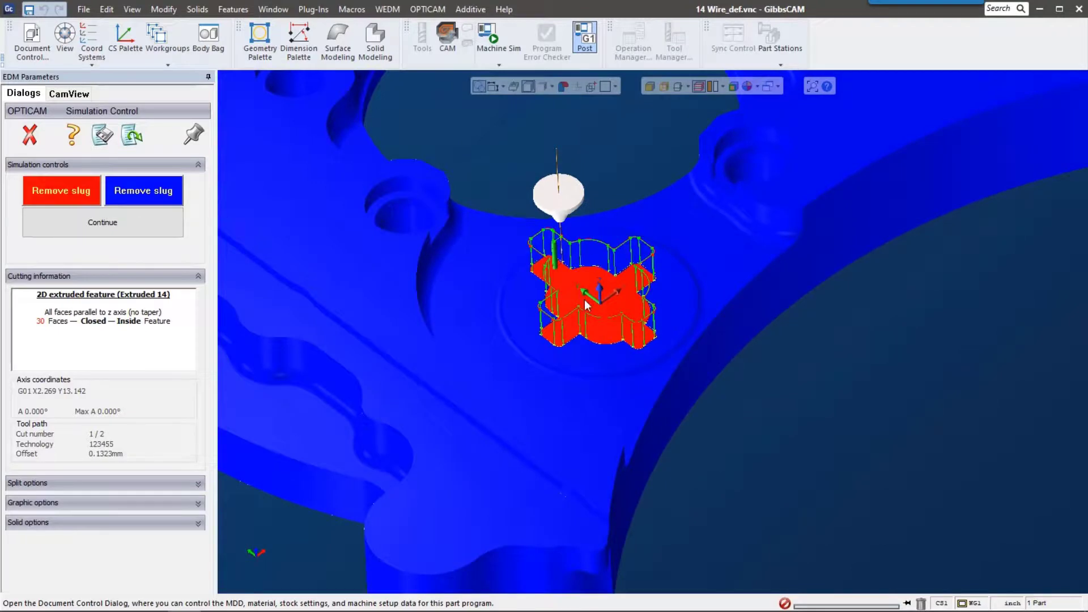
click(57, 194)
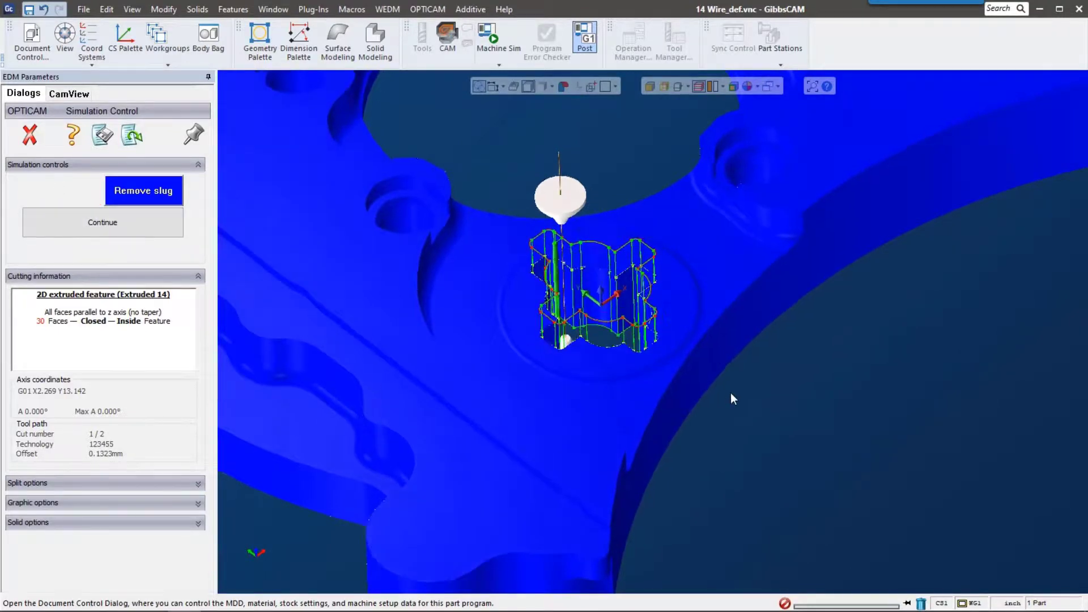